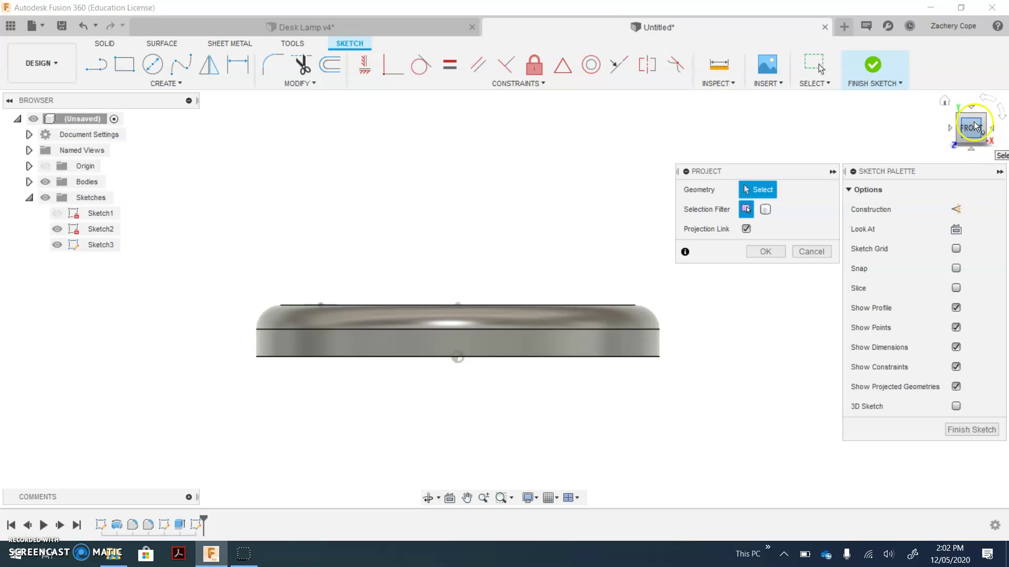
Project the circular top edge of the hole in the lamp base into the active sketch
click(945, 101)
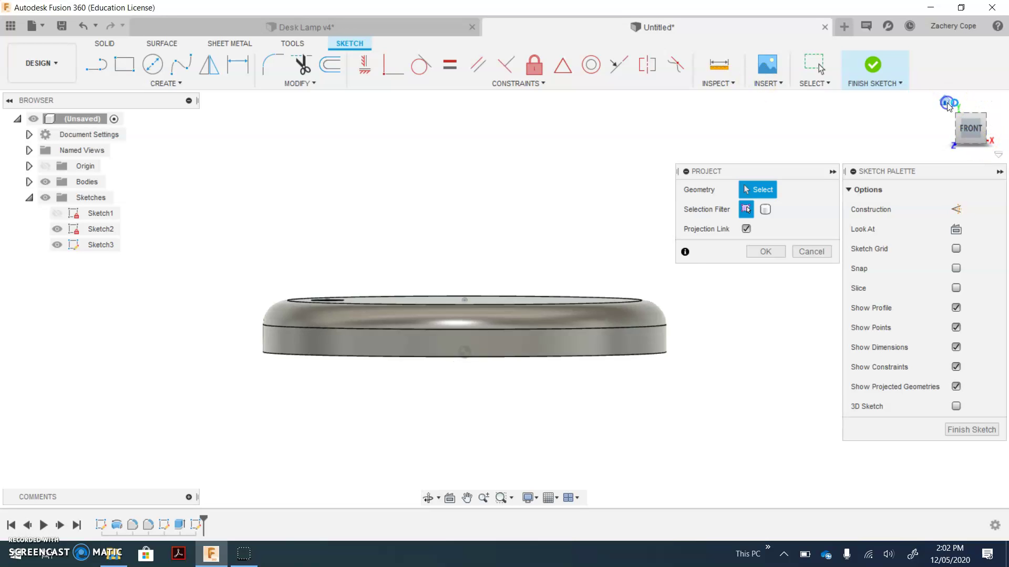
scroll(409, 219, up, 5)
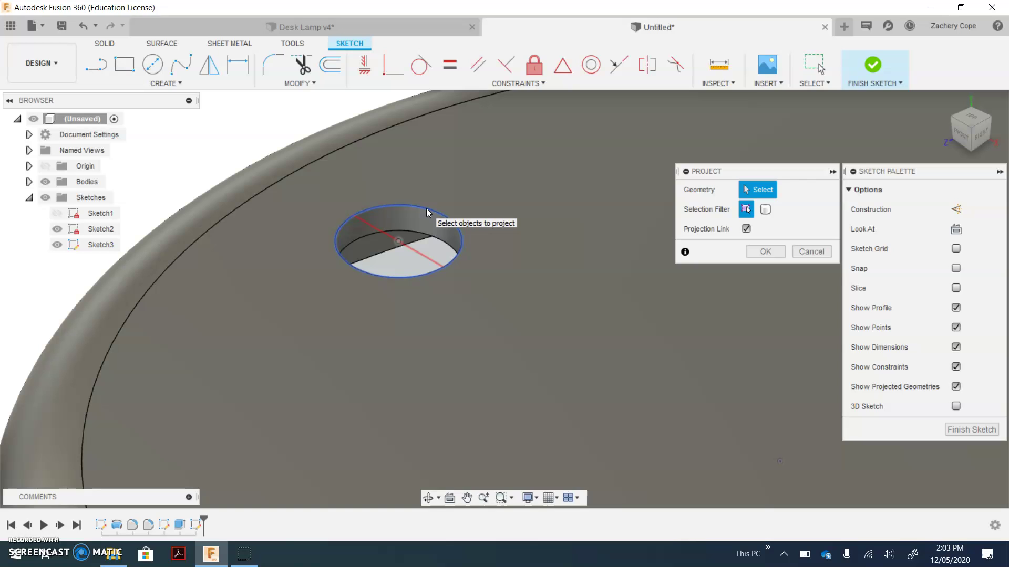
click(427, 209)
click(768, 254)
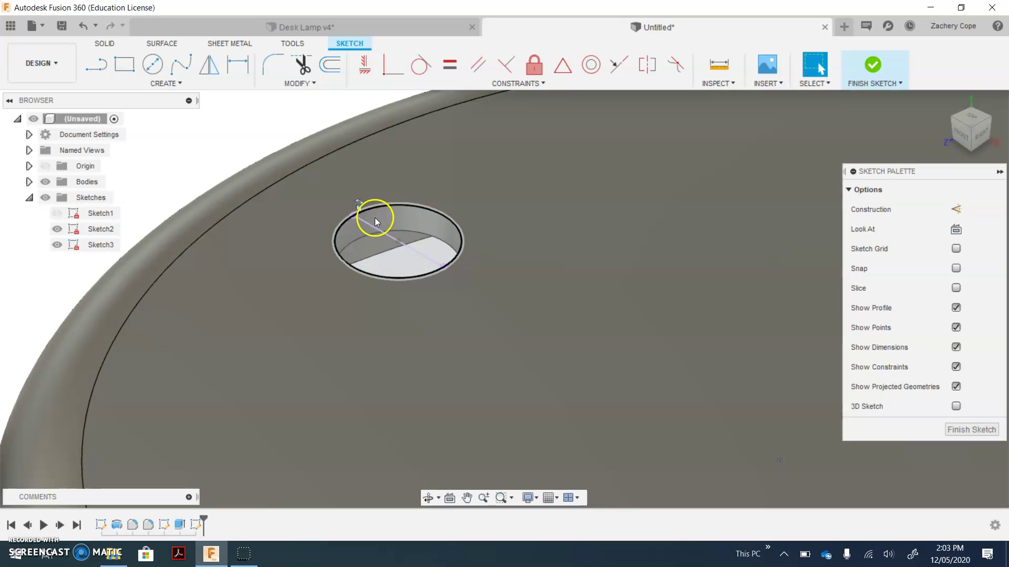
Sketch a vertical line about 54 mm long upward from the midpoint of the projected hole edge, seen from the front
scroll(484, 248, down, 5)
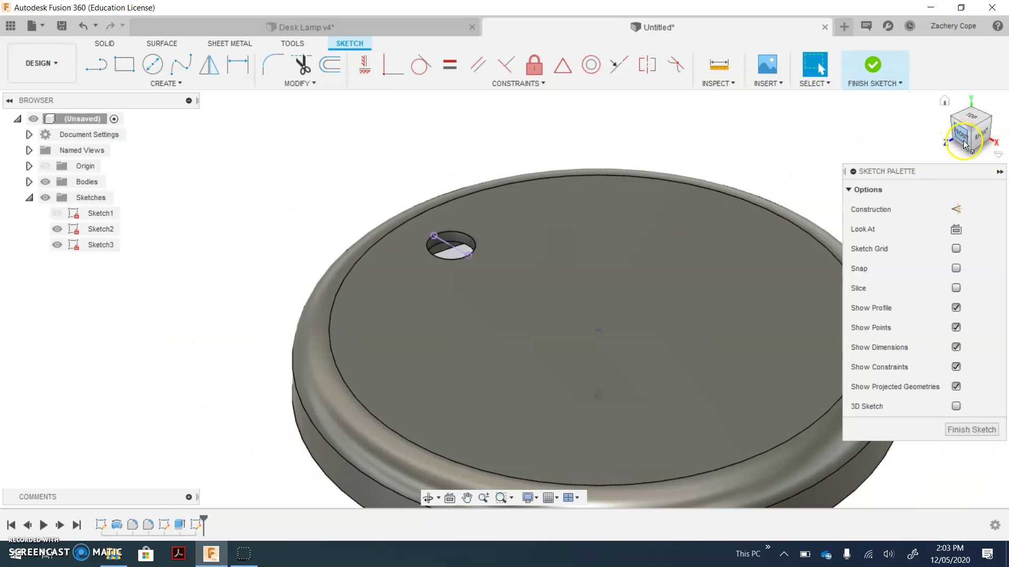
click(960, 139)
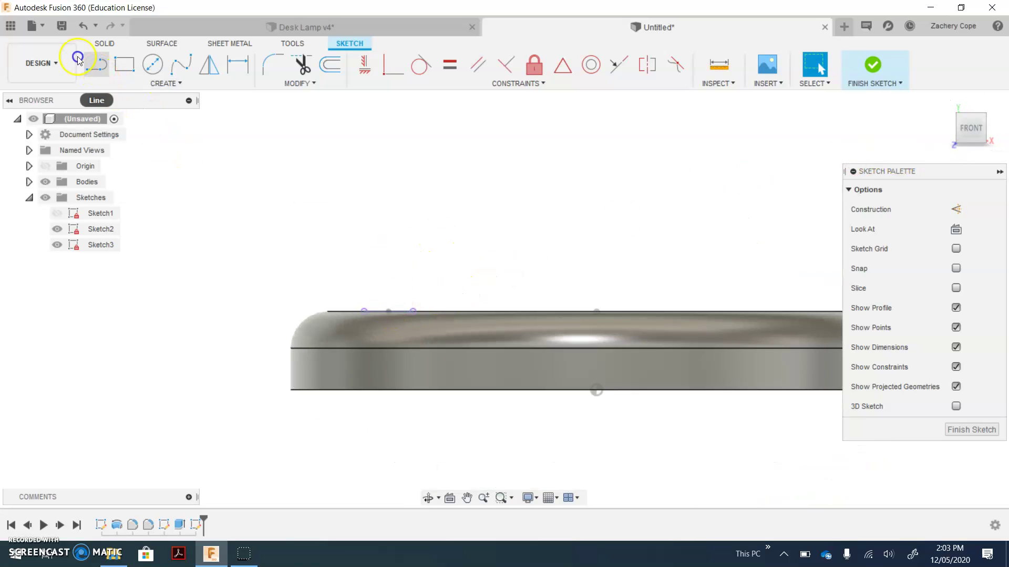
click(96, 64)
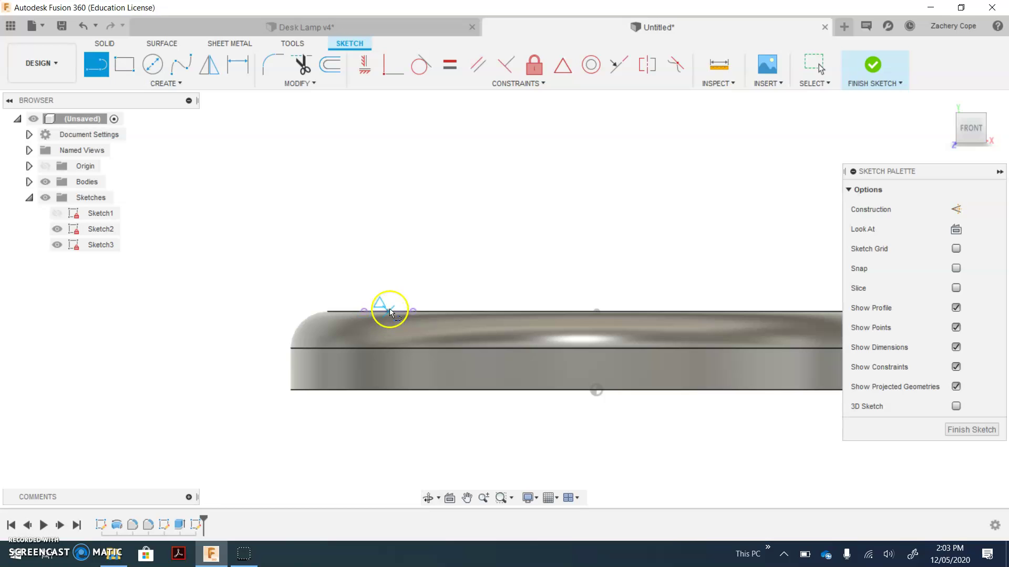
click(390, 311)
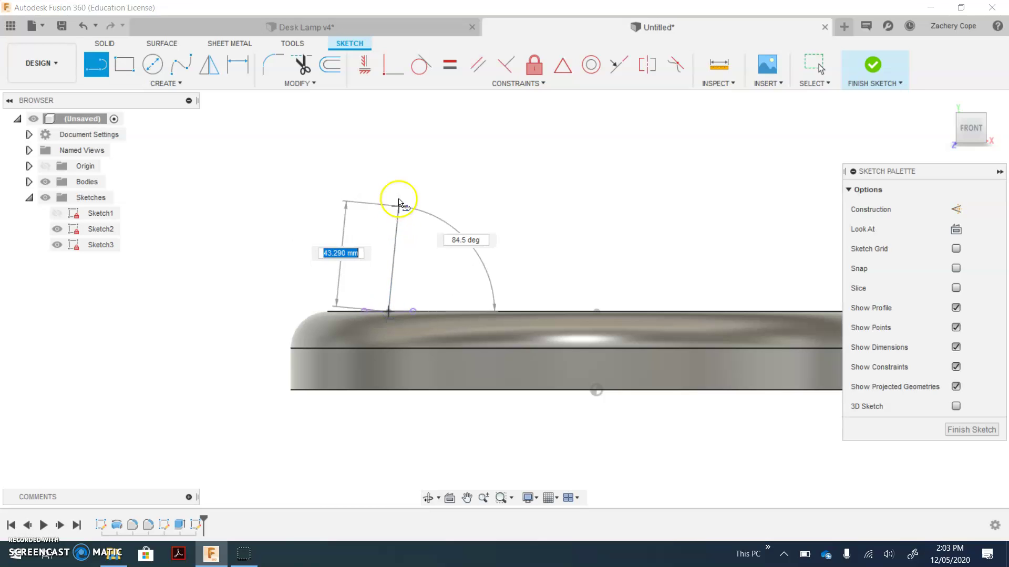
click(392, 180)
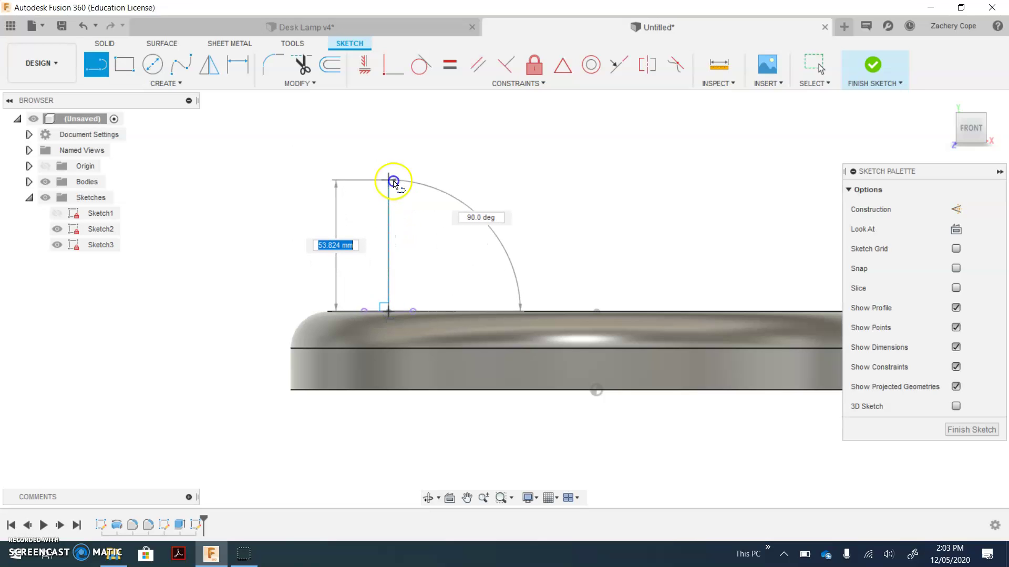
key(Escape)
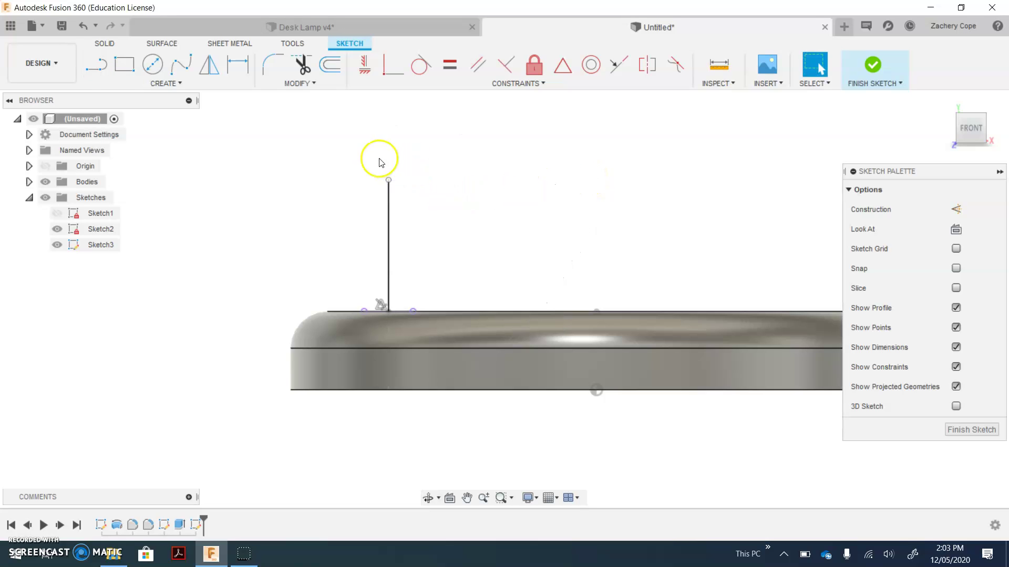
Dimension the vertical line above the base hole and set its length to 25 mm
click(237, 64)
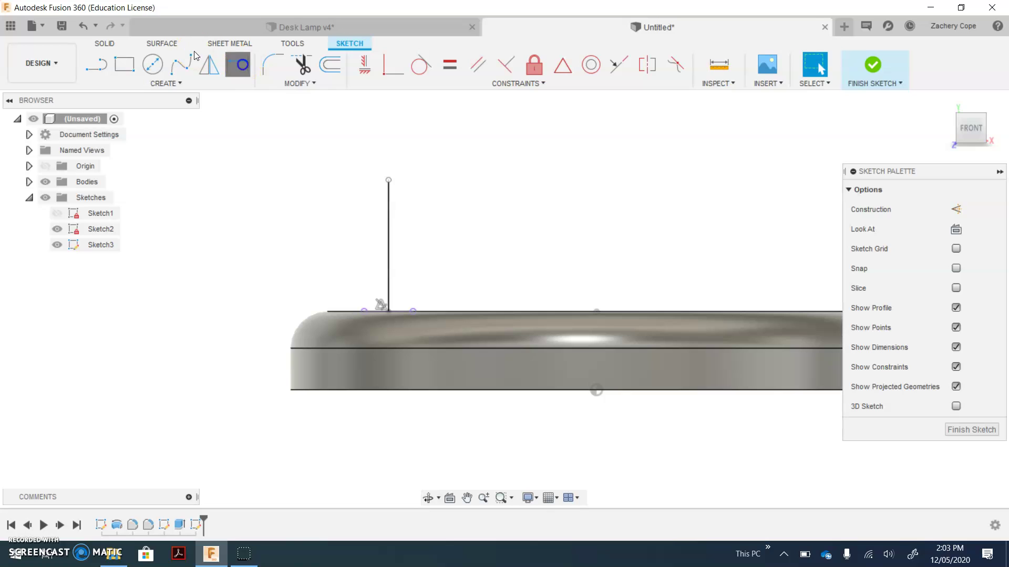
click(389, 226)
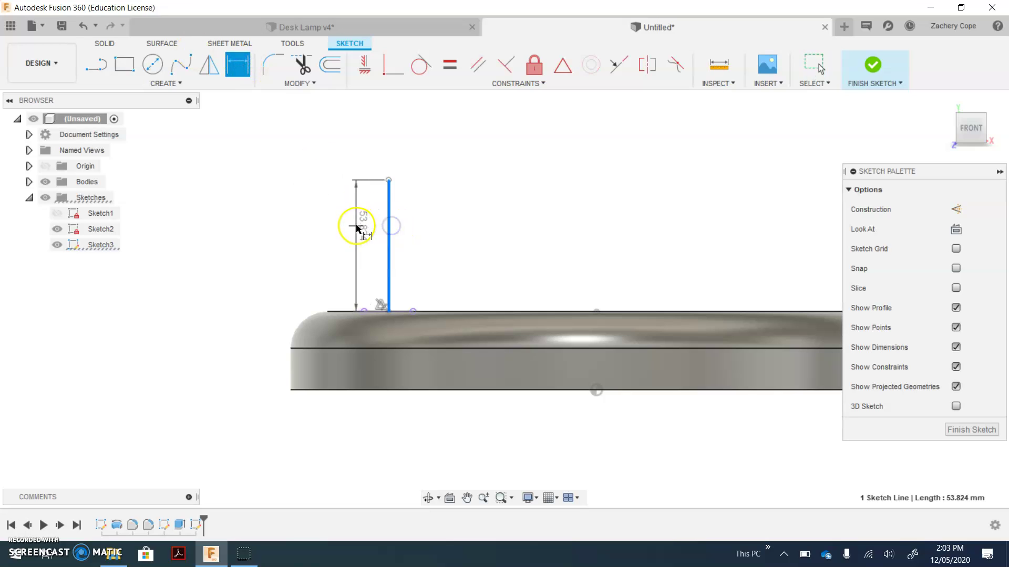
click(356, 225)
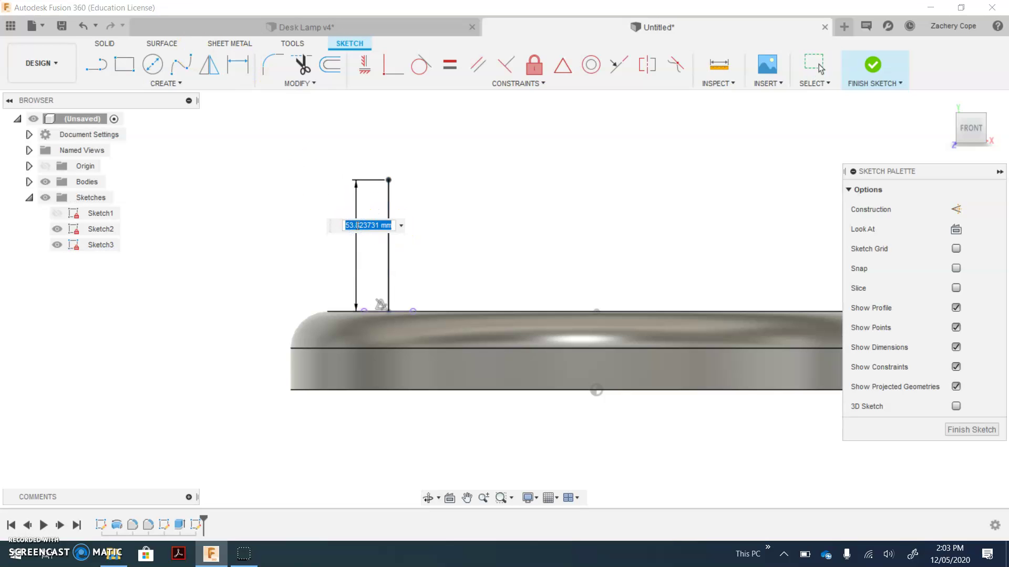
text(25)
key(Return)
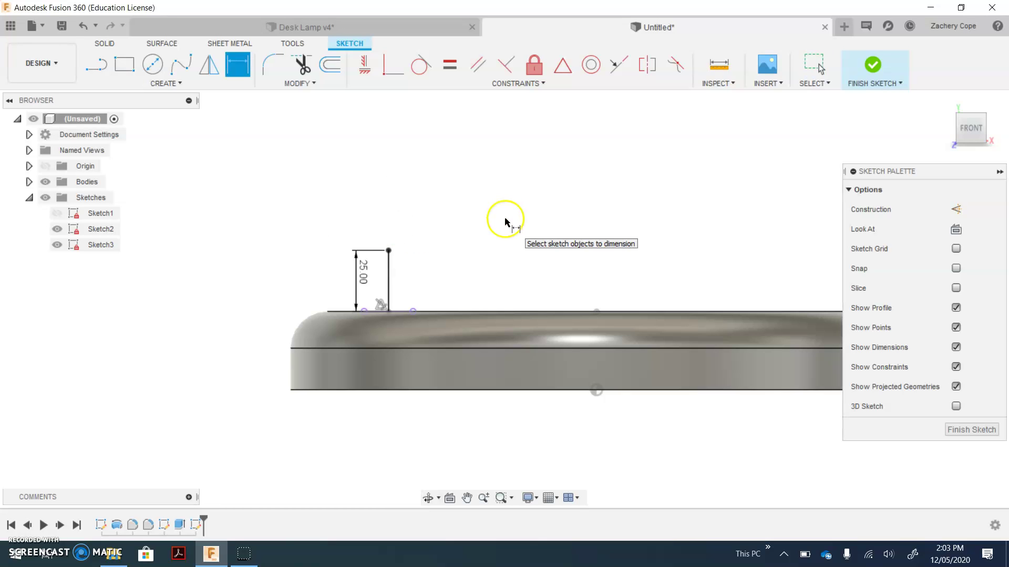
Sketch a line about 253 mm long from the short vertical line's upper end, leaning back at about 105 degrees
scroll(490, 231, down, 4)
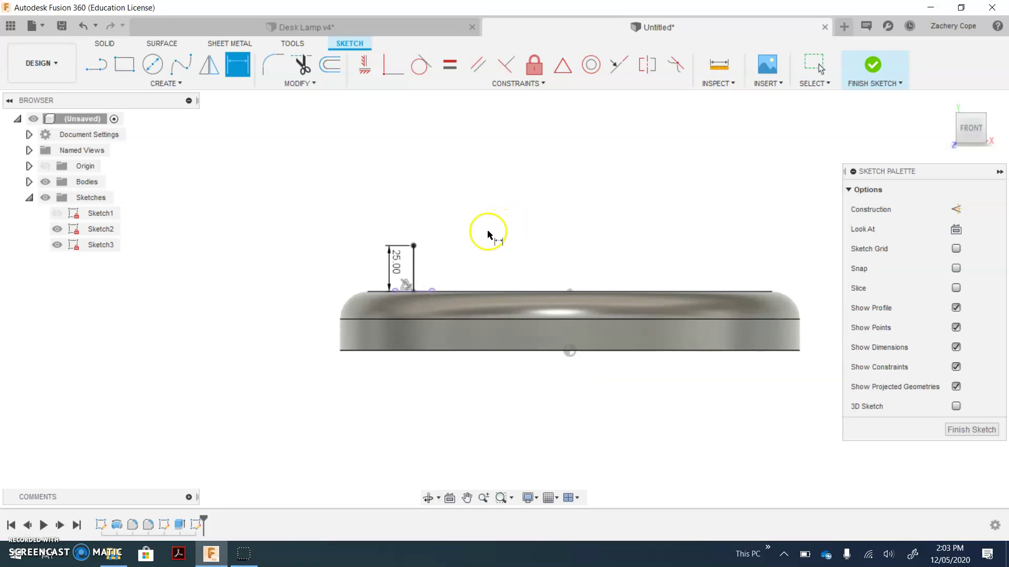
scroll(550, 330, down, 2)
middle_drag(500, 257, 506, 322)
scroll(504, 300, down, 2)
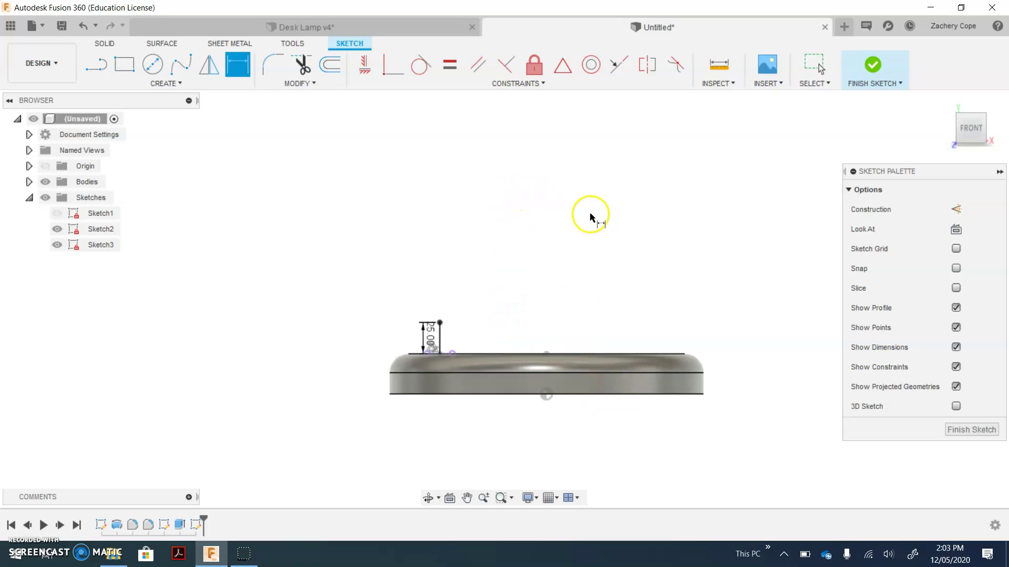
middle_drag(590, 204, 562, 257)
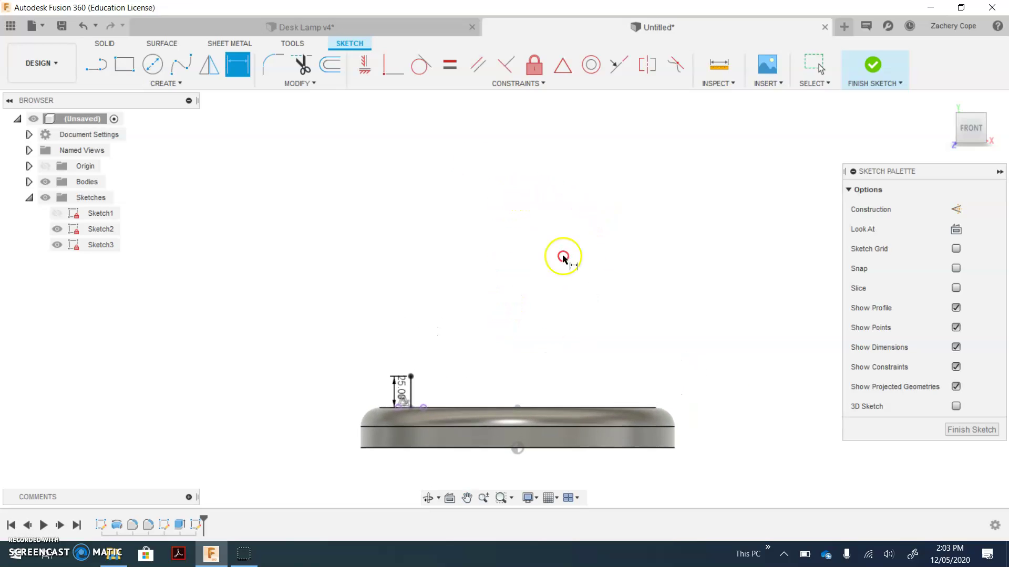
scroll(547, 232, down, 2)
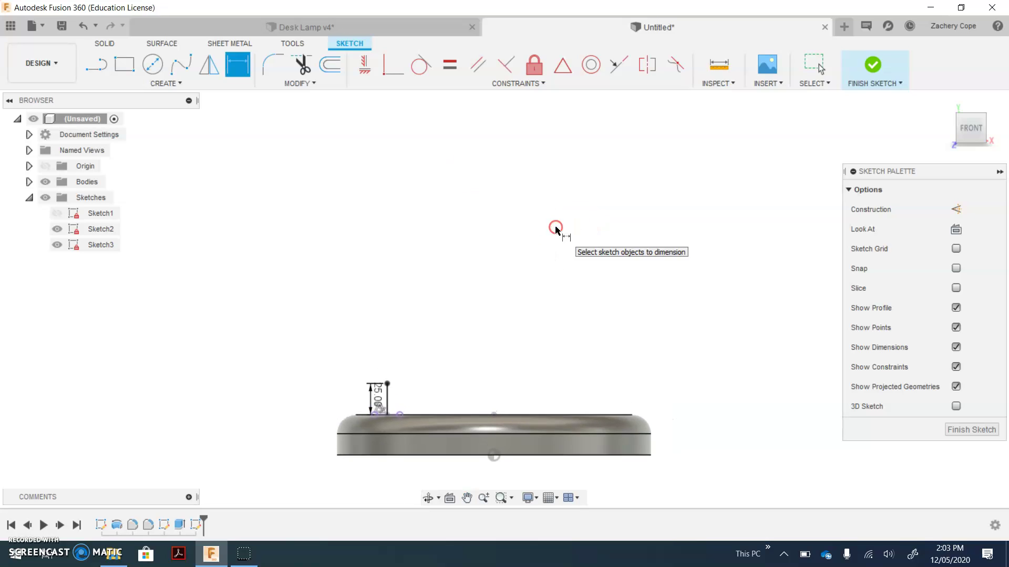
middle_drag(547, 235, 544, 245)
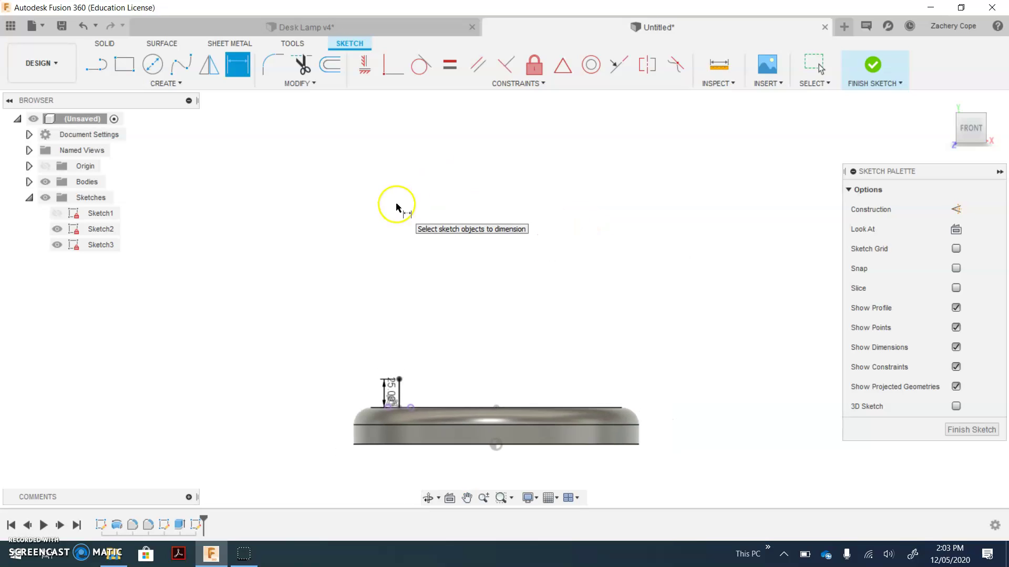
click(94, 64)
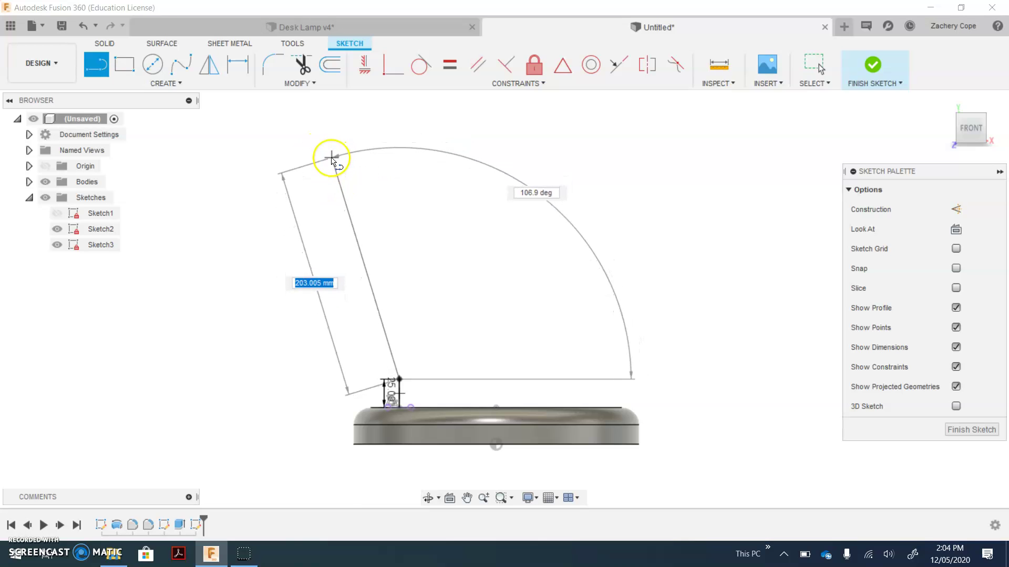
scroll(331, 158, down, 1)
middle_drag(338, 172, 343, 224)
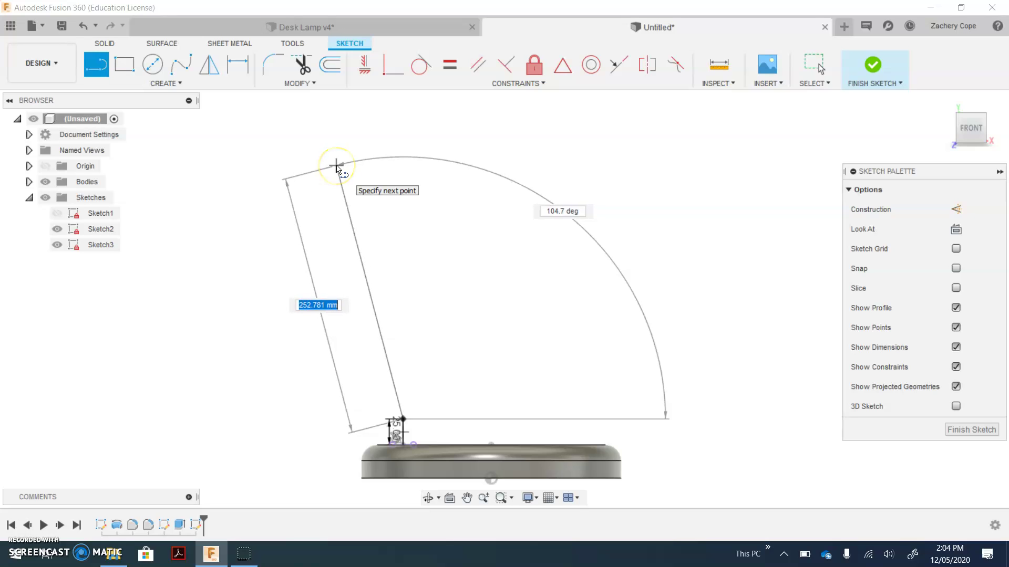
click(337, 166)
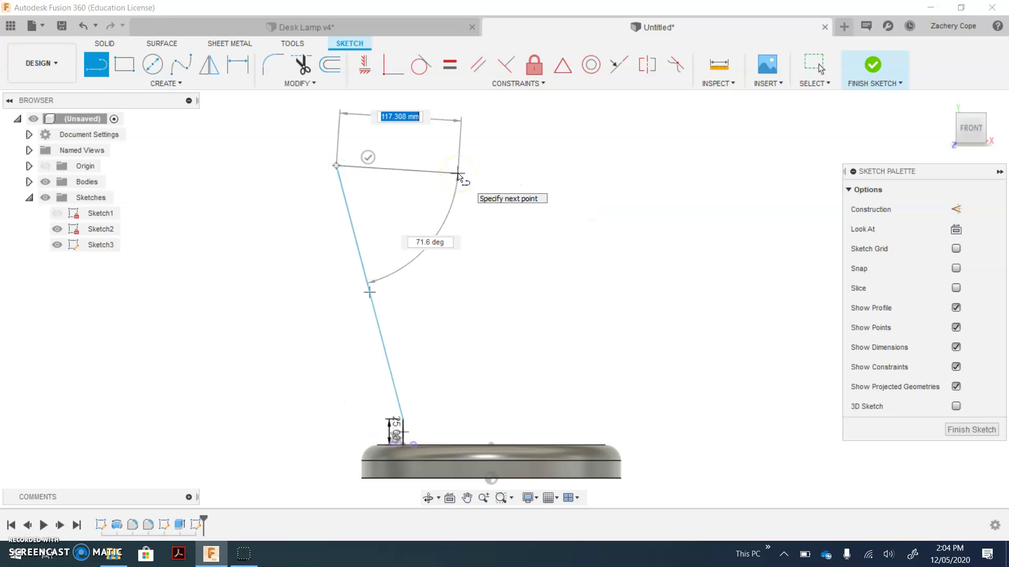
key(Escape)
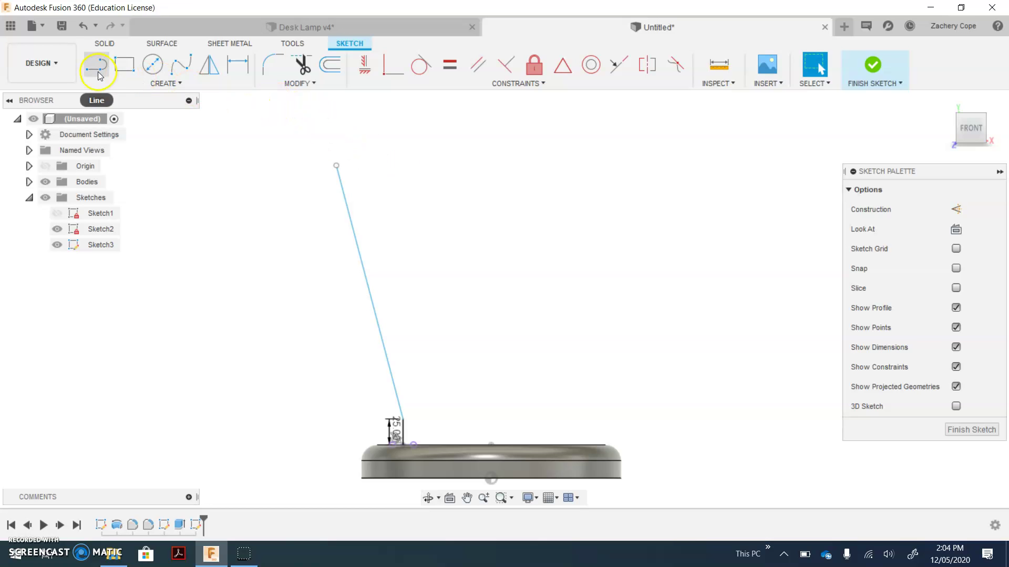
Continue the path with a tangent arc of about 71 mm radius from the slanted line's upper end, curving back over the base
scroll(300, 142, down, 2)
middle_drag(300, 141, 337, 245)
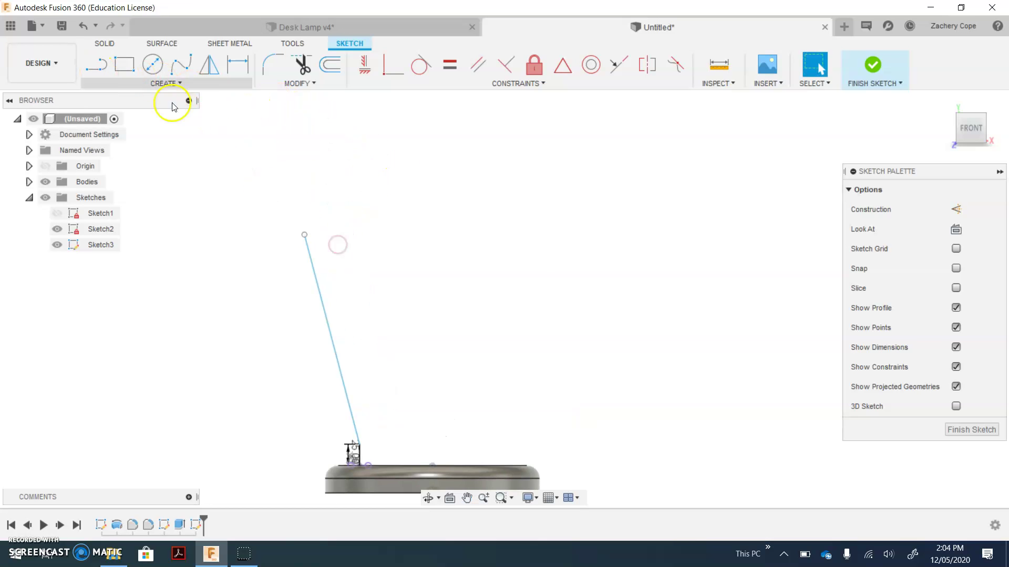
click(97, 74)
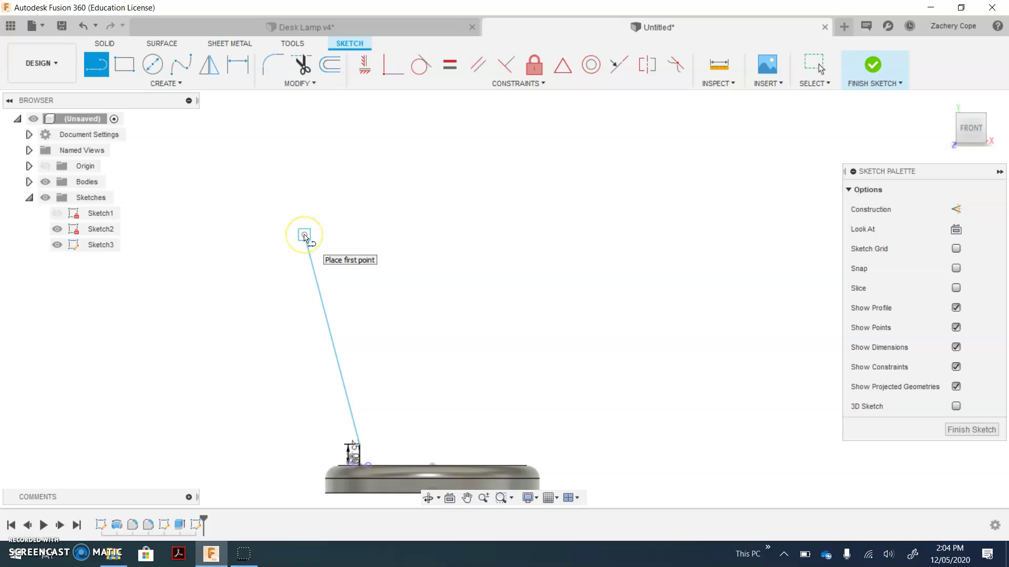
mouse_move(304, 236)
mouse_down()
mouse_move(342, 203)
mouse_move(307, 237)
mouse_move(311, 211)
mouse_up()
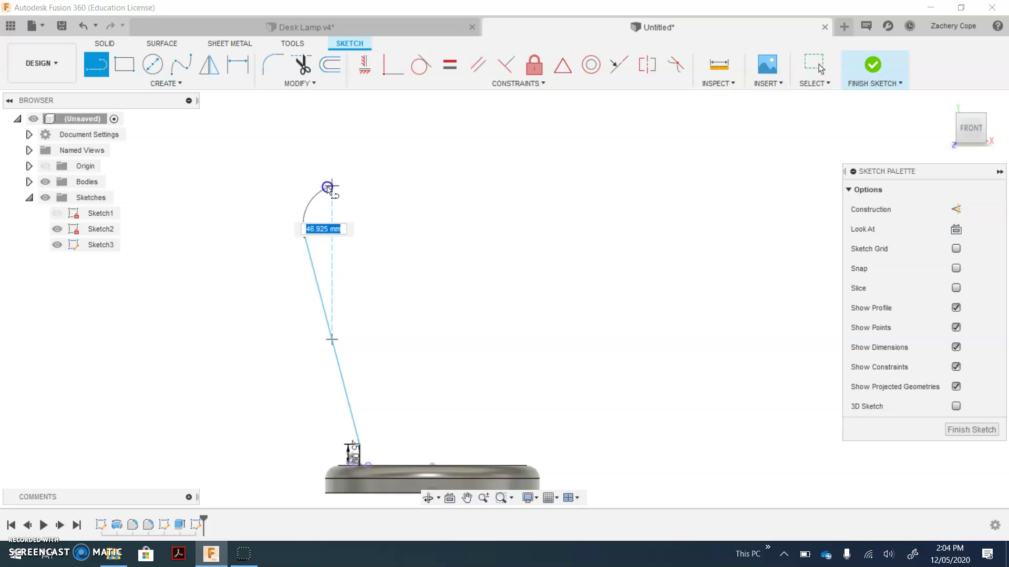
drag(340, 153, 325, 173)
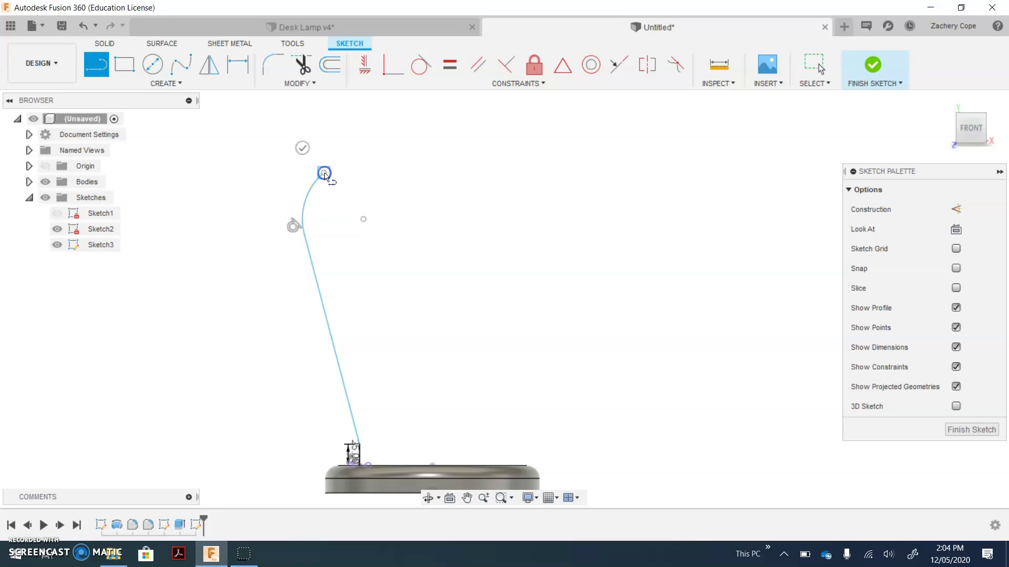
Sketch a straight line from the arc's end, tangent to it and rising diagonally over the base, and end the path there
scroll(397, 169, down, 2)
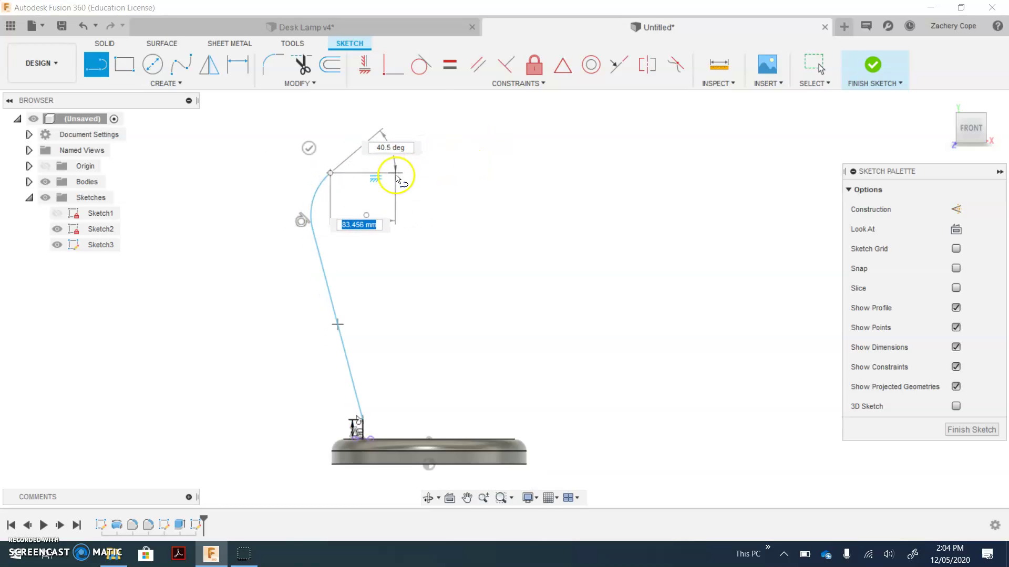
middle_drag(439, 173, 406, 261)
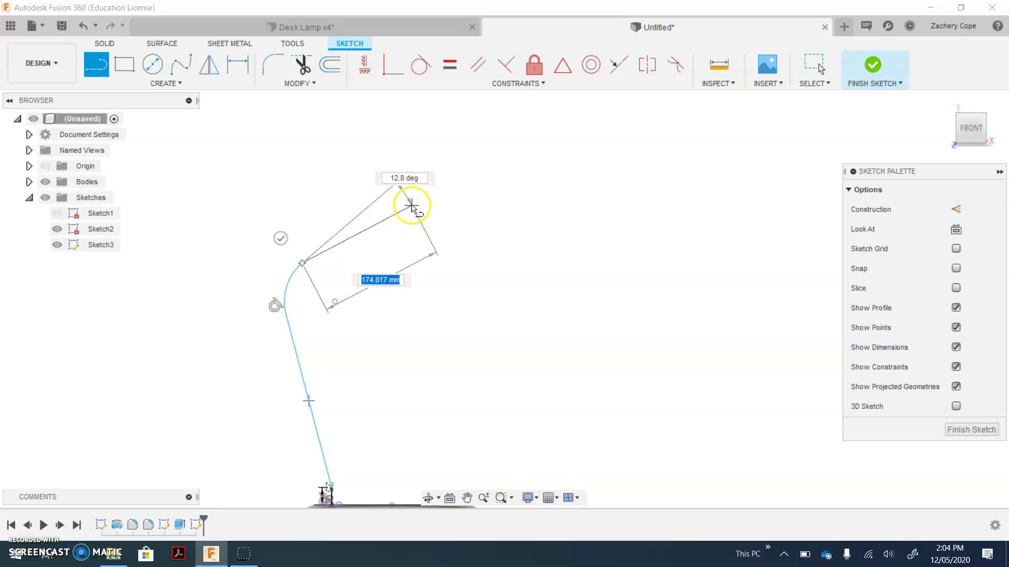
click(432, 160)
click(433, 159)
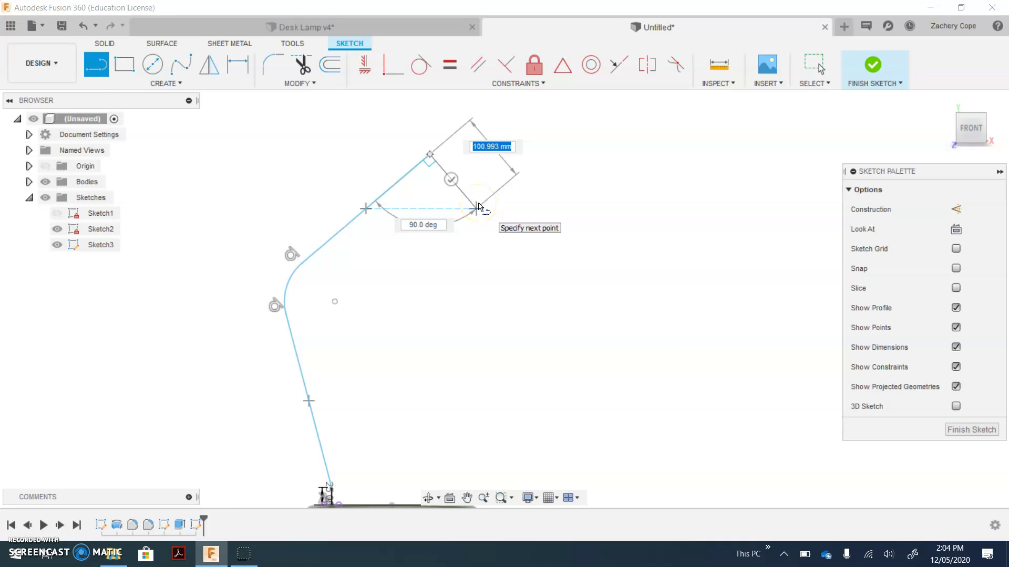
key(Escape)
Dimension the arc between the two slanted arm lines and set its radius to 70 mm
middle_drag(435, 286, 430, 252)
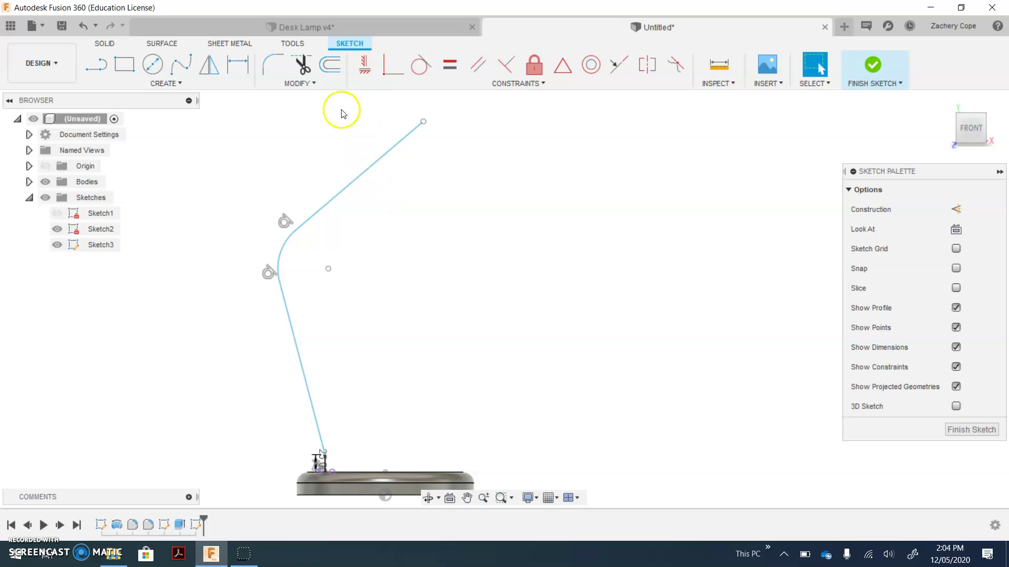
click(238, 64)
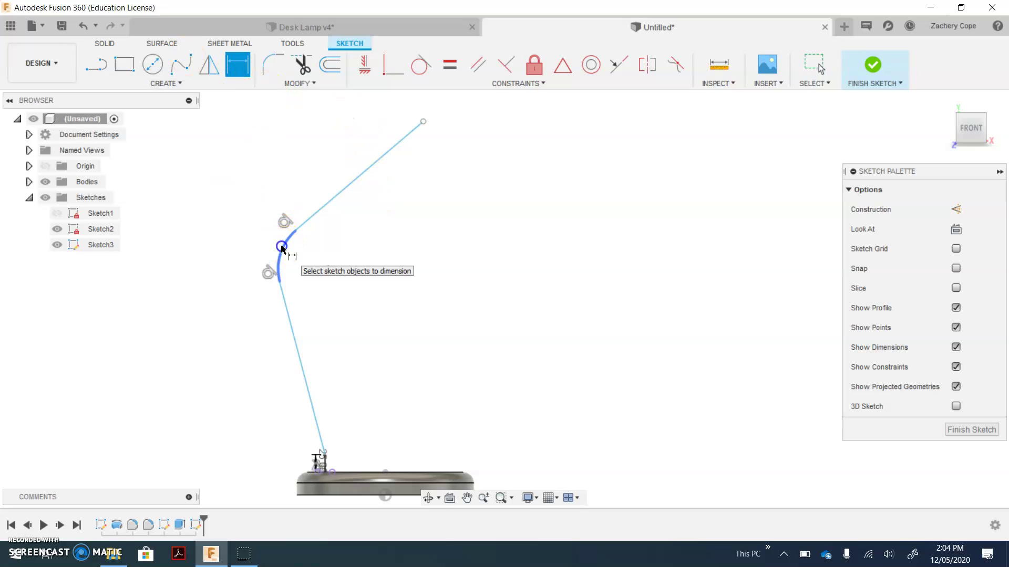
click(282, 247)
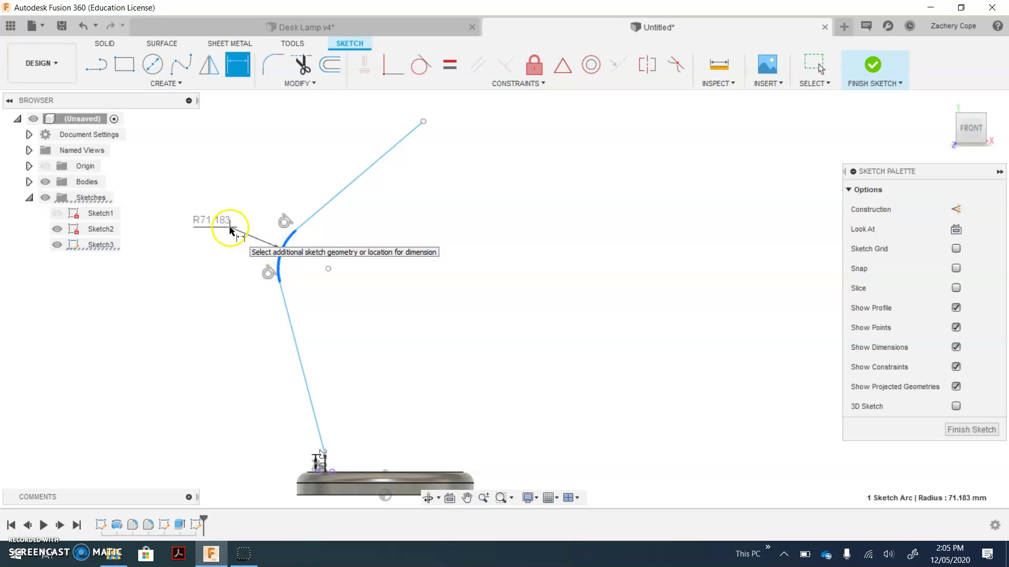
click(229, 230)
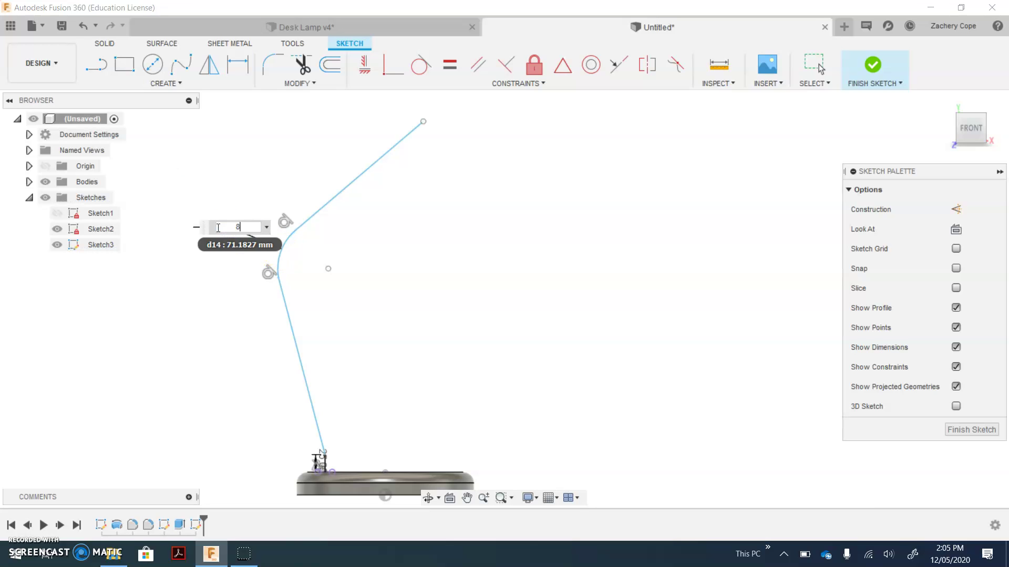
text(70)
key(Return)
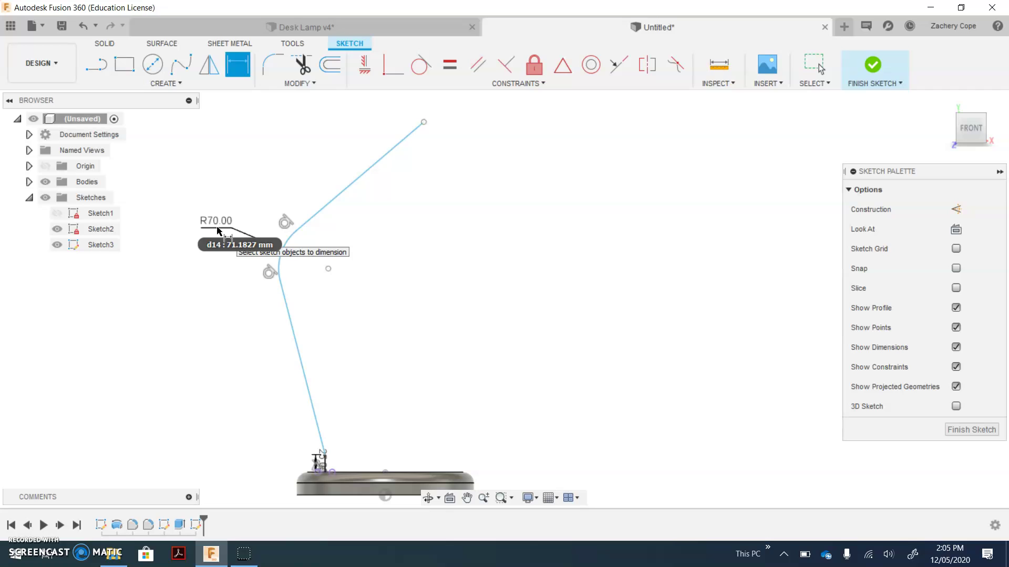
Dimension the height from the base's top surface line to the arm path's upper endpoint as 650 mm
click(424, 122)
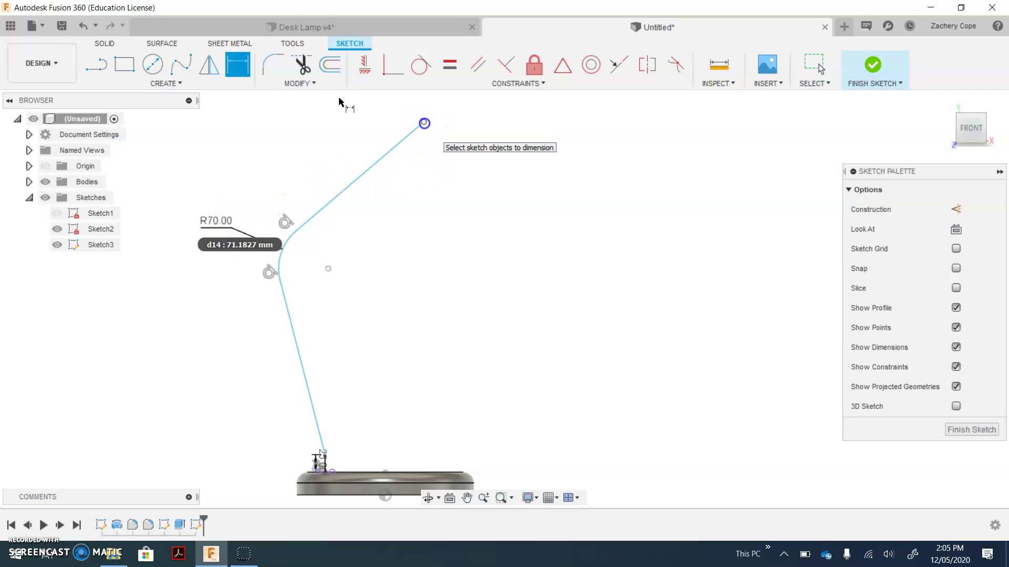
click(415, 474)
click(459, 405)
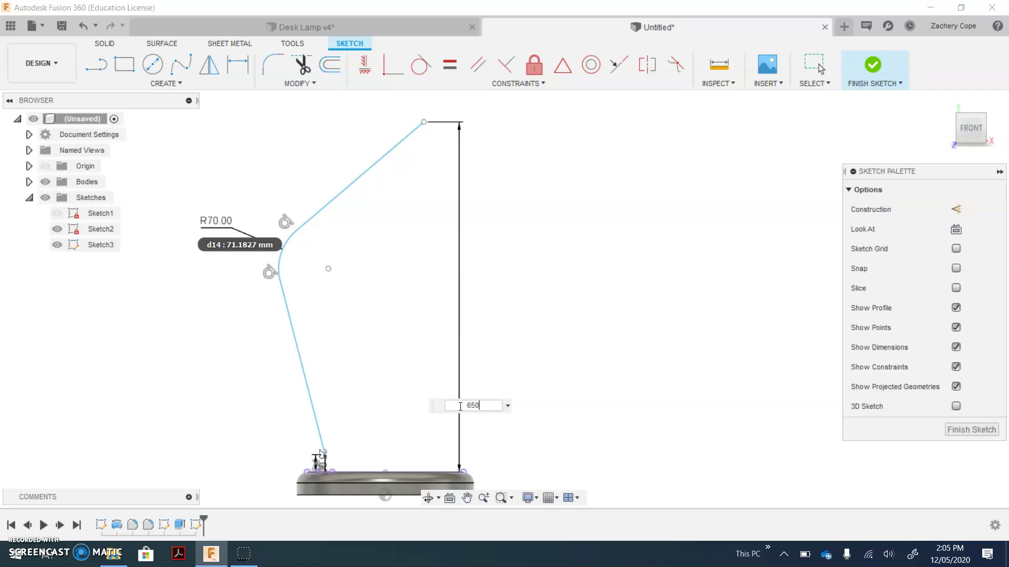
key(Return)
Dimension the angle between the lower slanted arm line and the base's top line as 82 degrees
scroll(460, 408, down, 2)
click(437, 401)
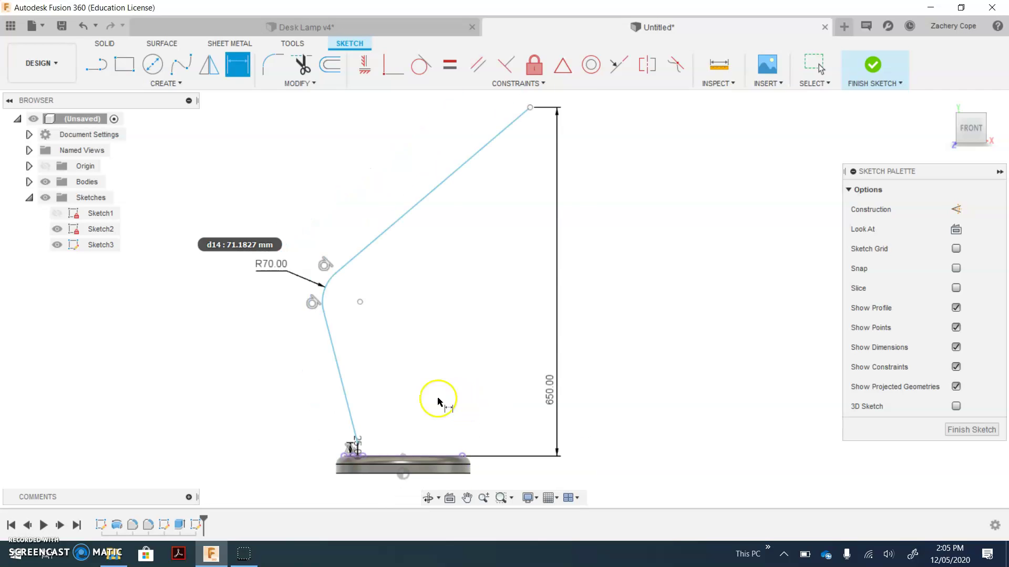
scroll(397, 402, up, 1)
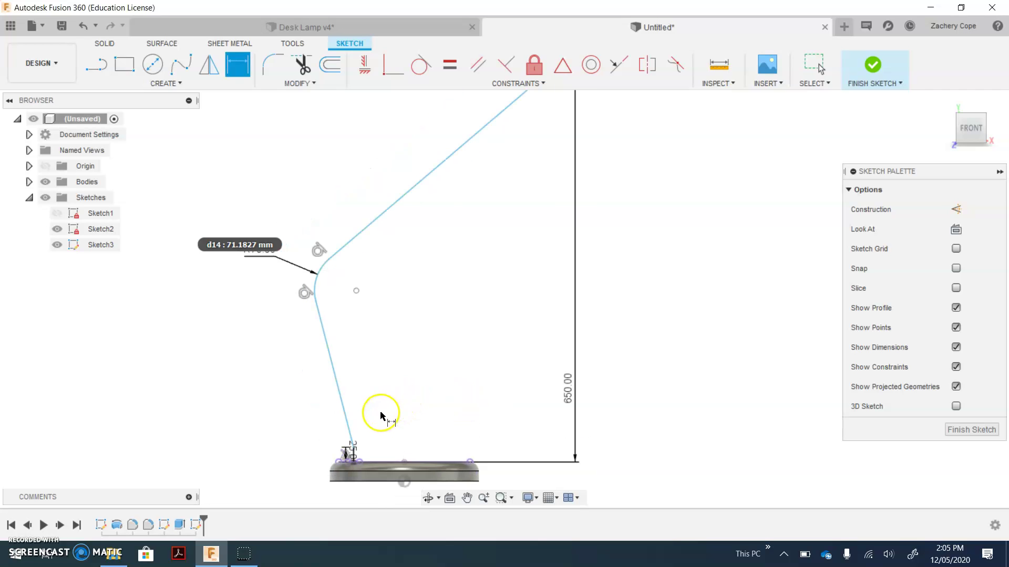
click(331, 359)
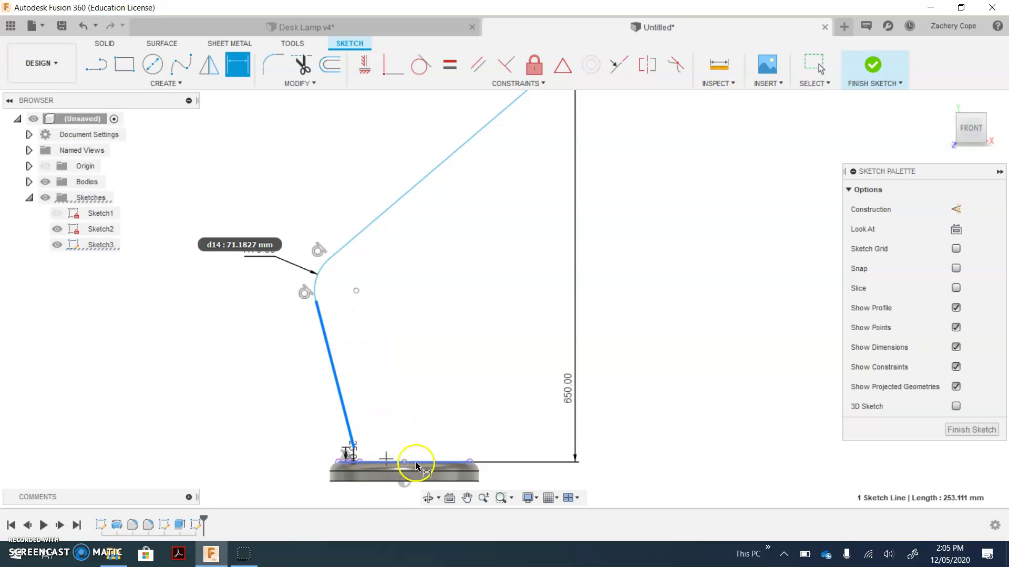
click(390, 463)
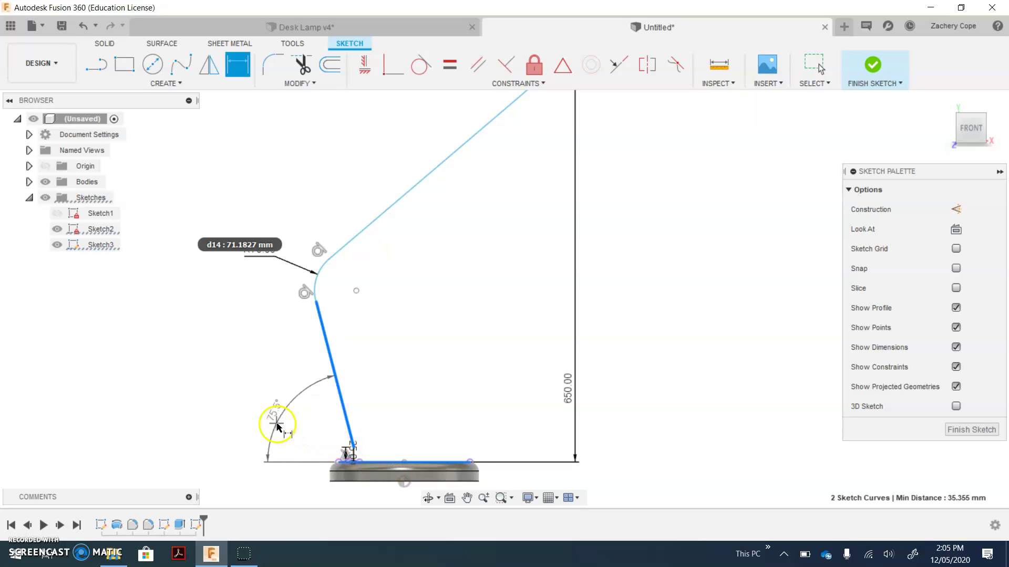
click(260, 412)
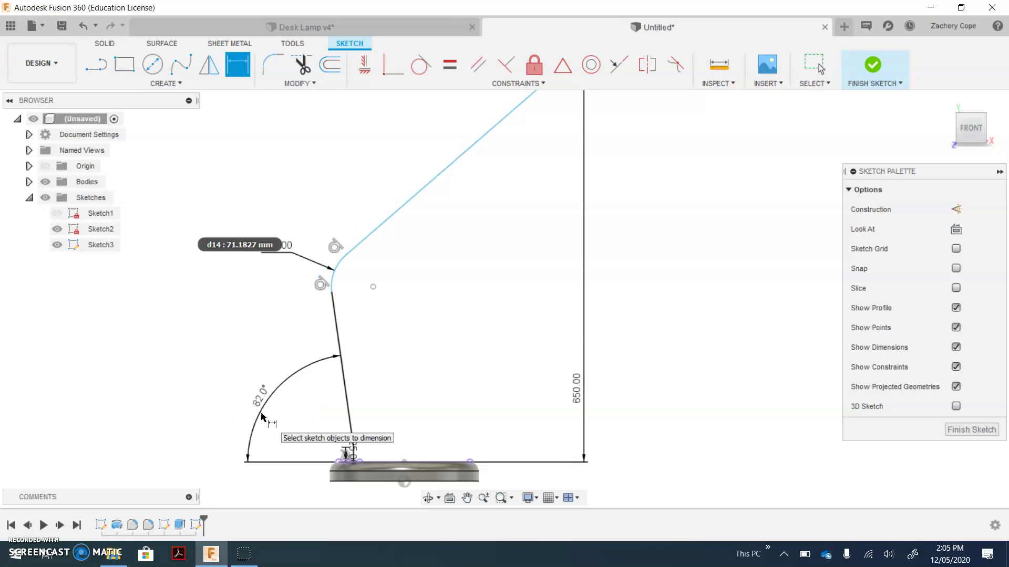
Dimension the vertical distance from the base's top line to the 70 mm arc's centre point as 320 mm
click(362, 314)
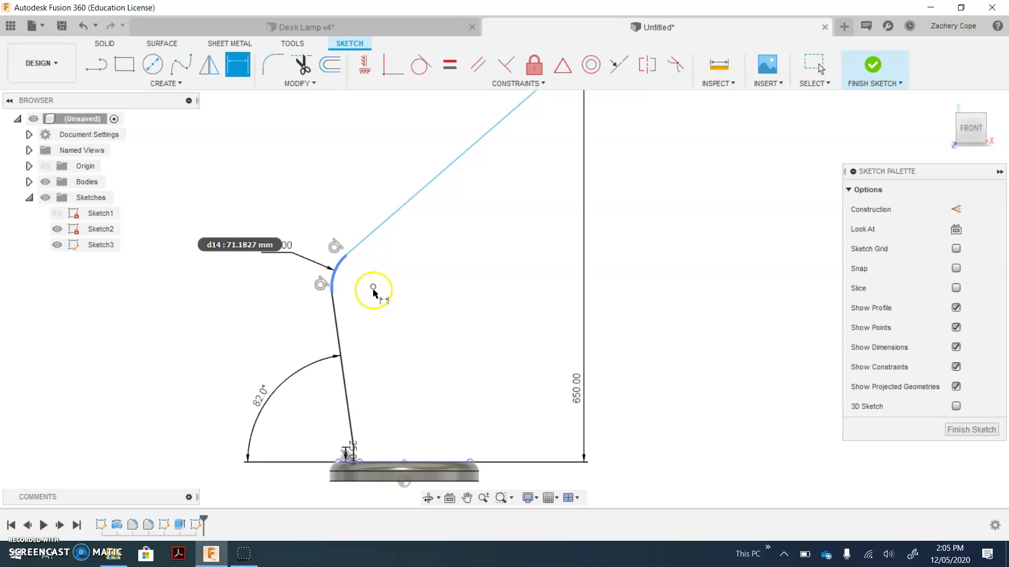
click(348, 277)
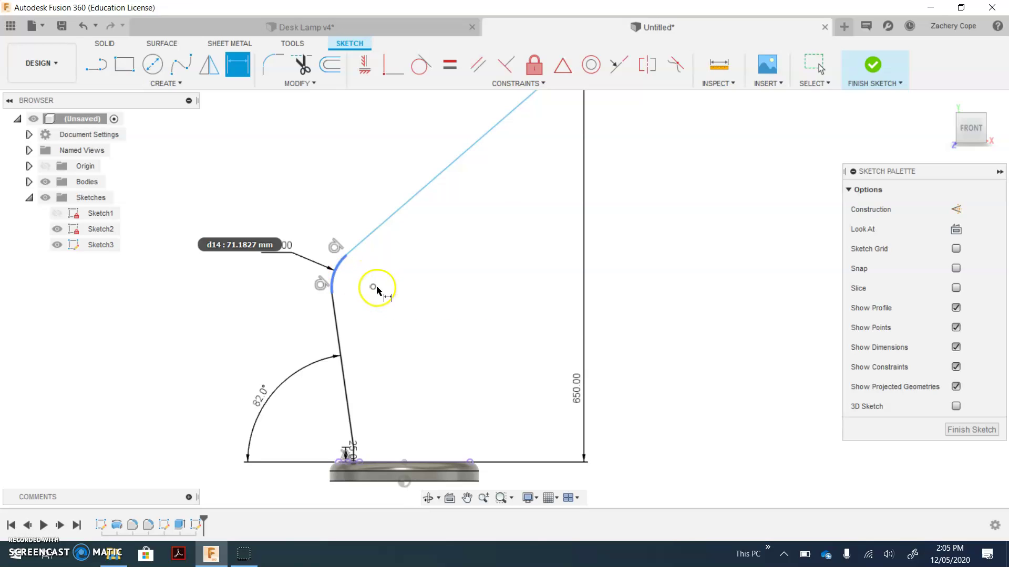
click(458, 447)
click(443, 460)
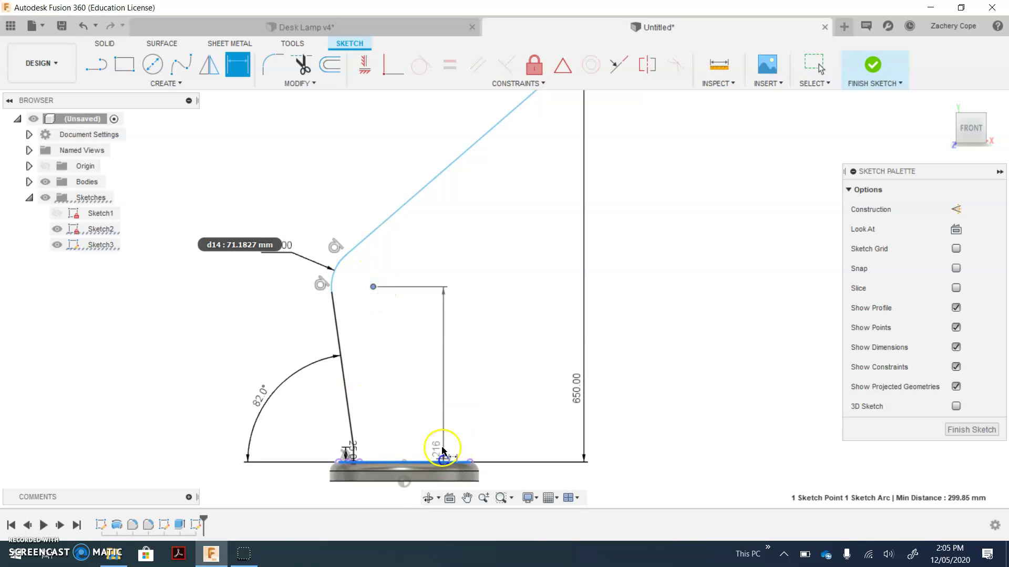
click(429, 369)
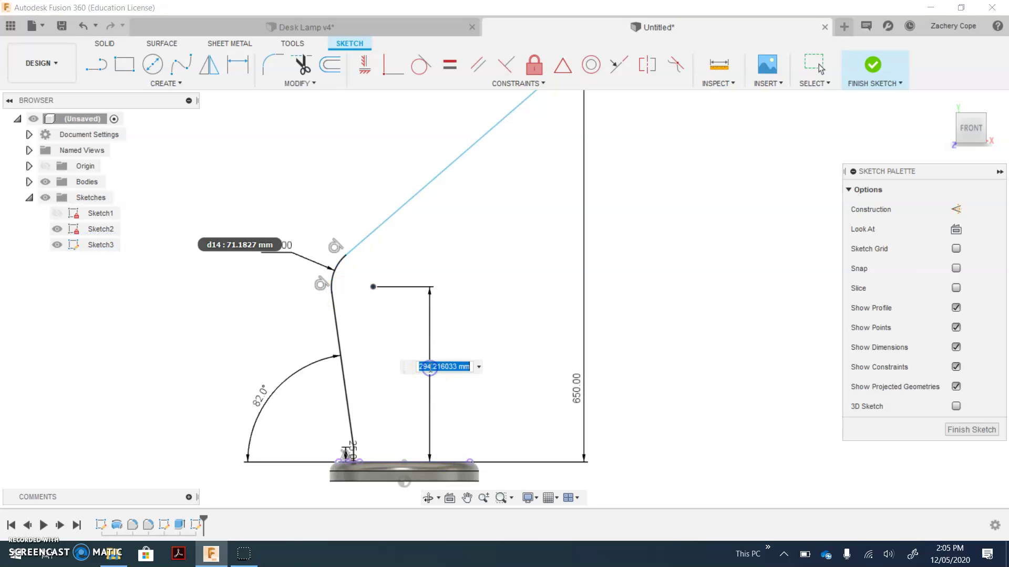
text(320)
key(Return)
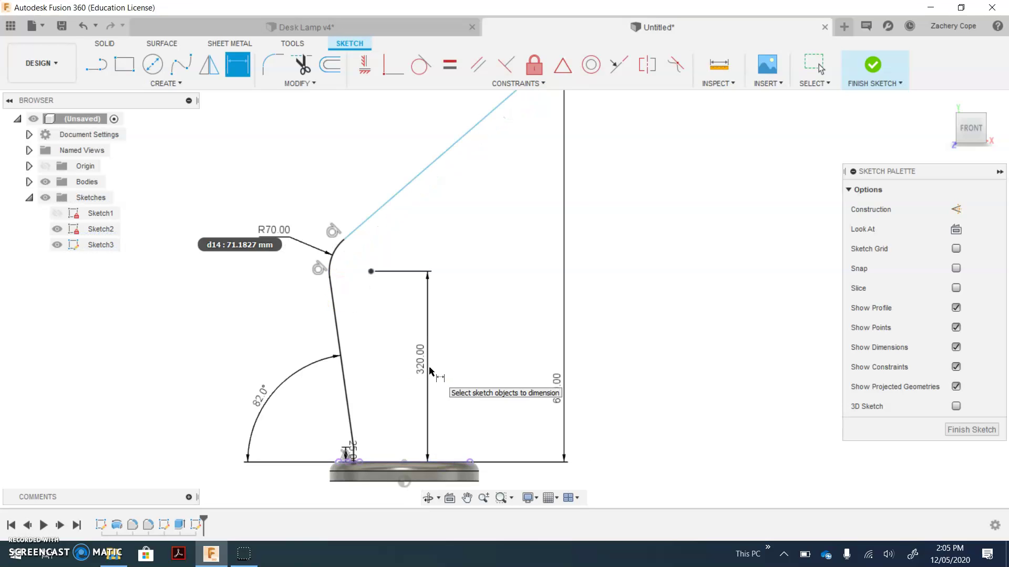
Dimension the inside angle between the upper and lower slanted arm lines as 130 degrees
scroll(429, 368, down, 1)
click(430, 364)
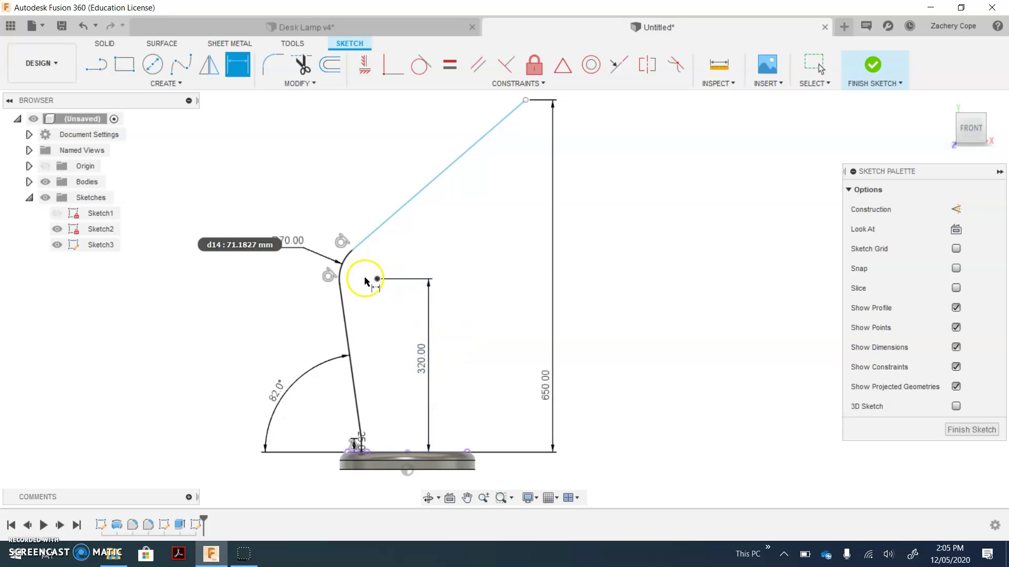
click(394, 226)
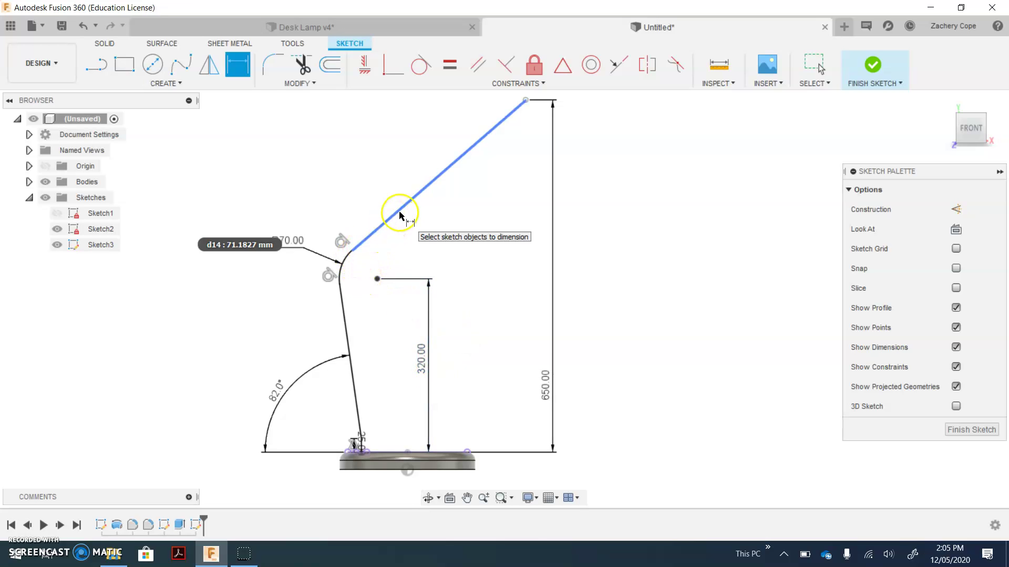
click(347, 323)
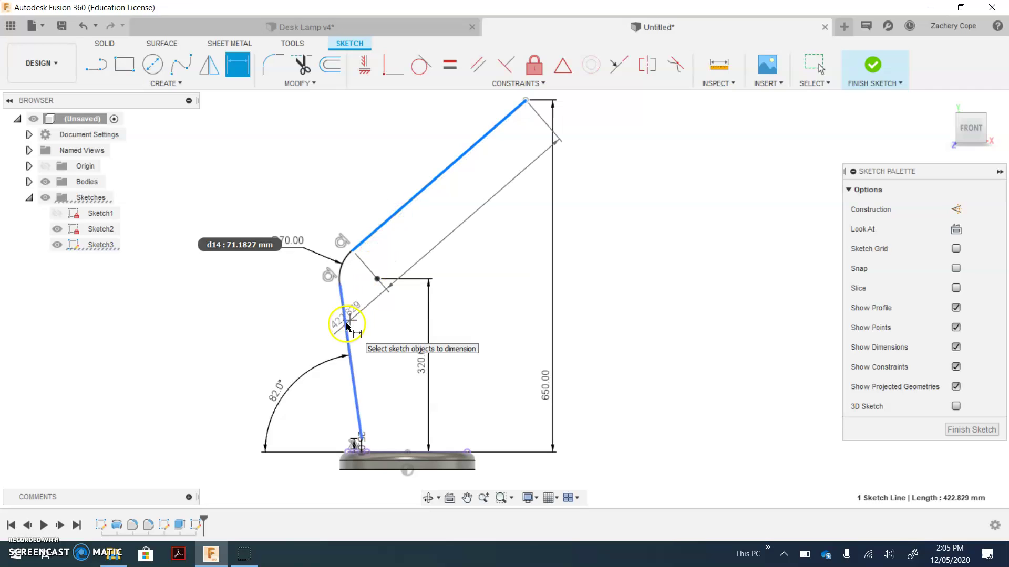
click(405, 305)
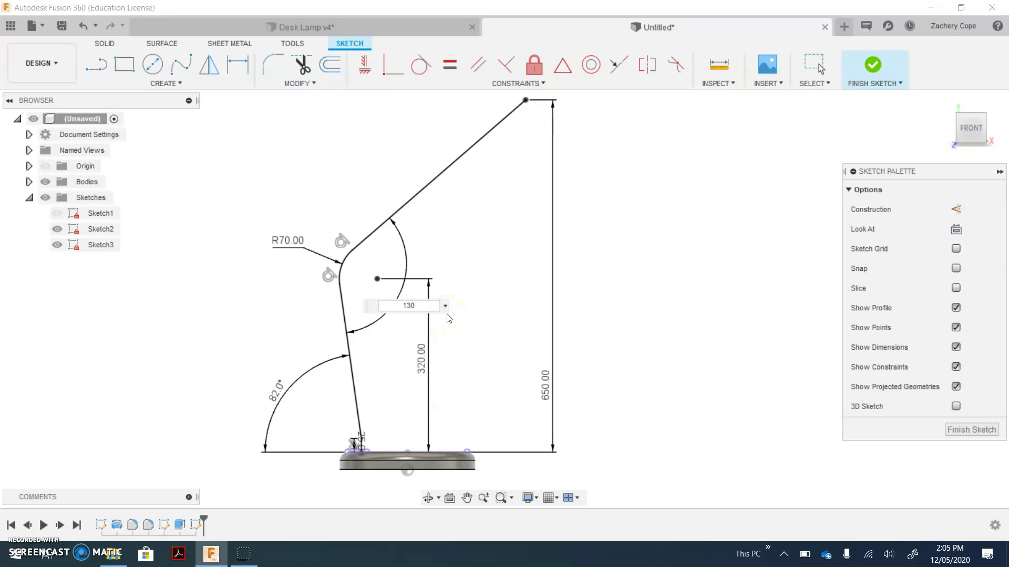
key(Return)
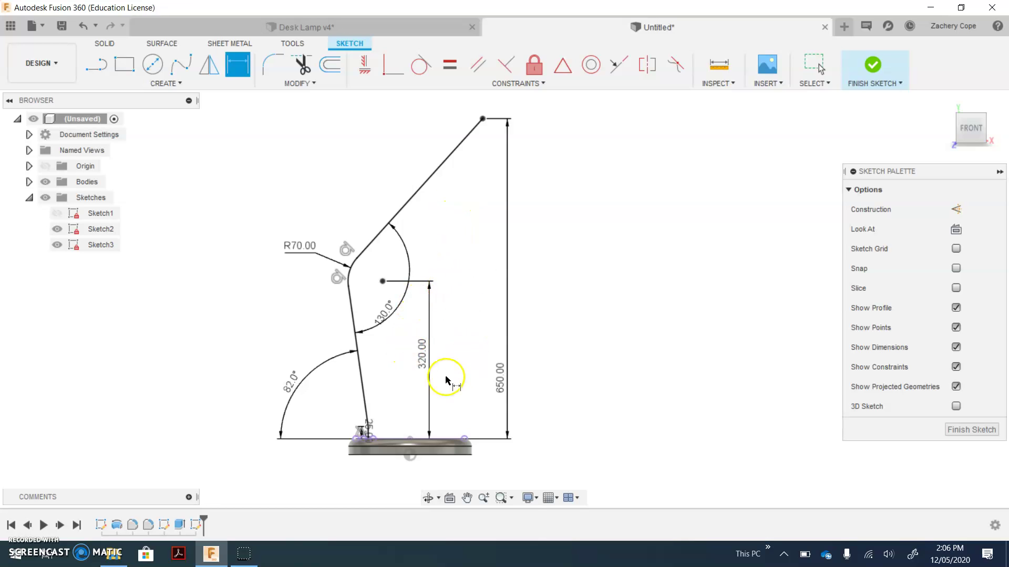
Fillet the corner between the short vertical line and the lower slanted arm line with a 25 mm radius
scroll(366, 429, up, 3)
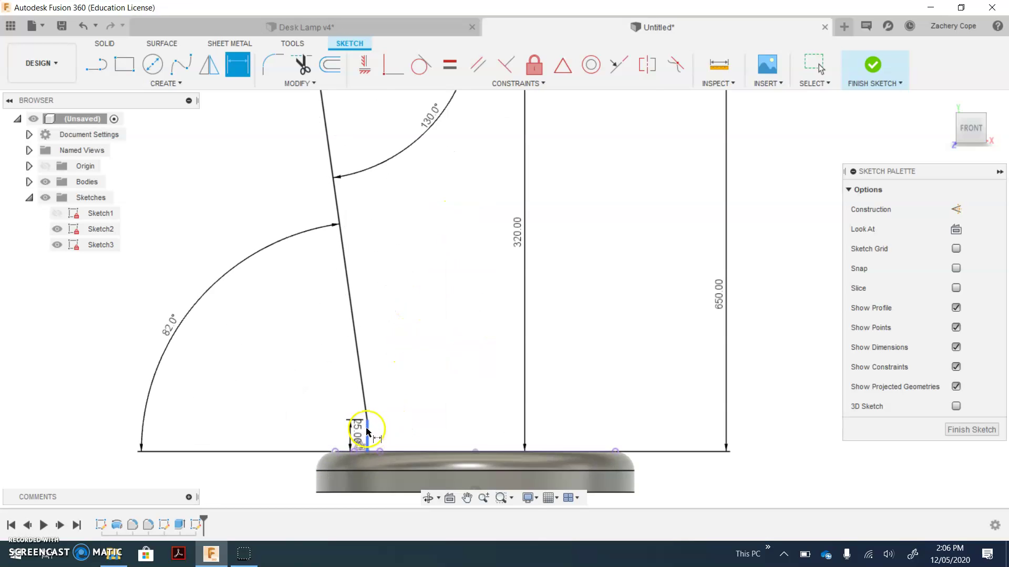
scroll(366, 430, up, 5)
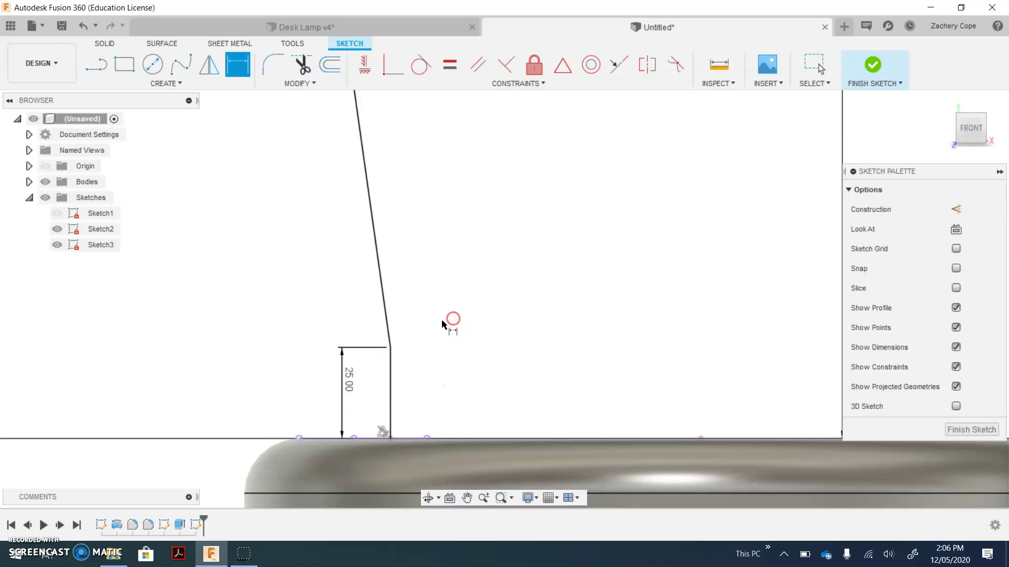
scroll(415, 336, up, 2)
click(376, 338)
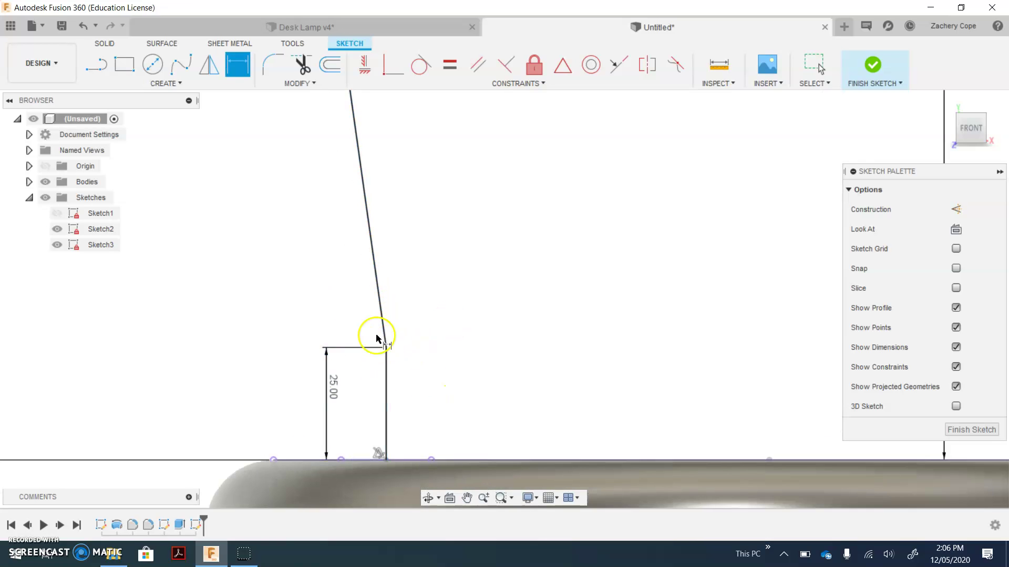
click(274, 68)
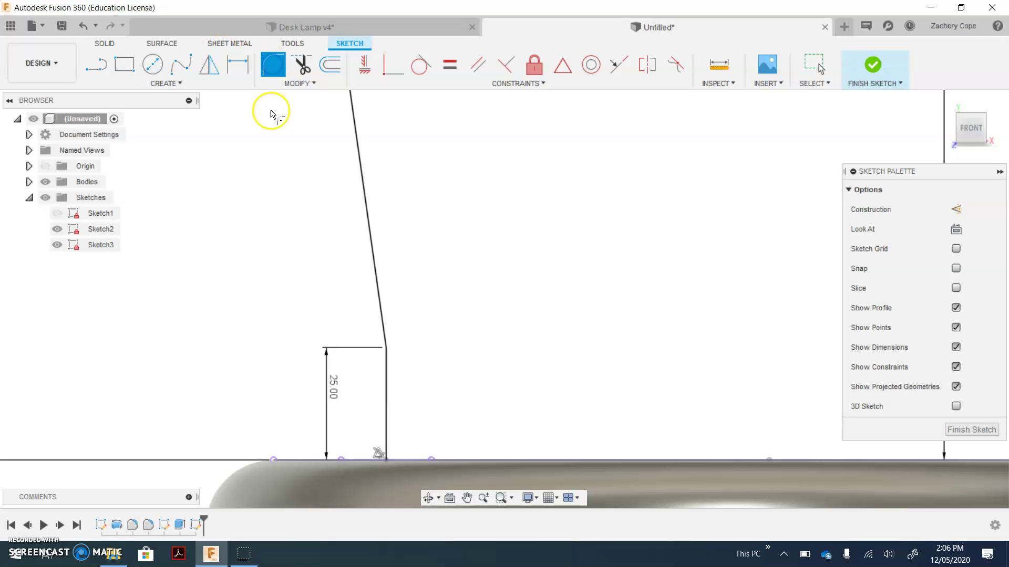
click(387, 374)
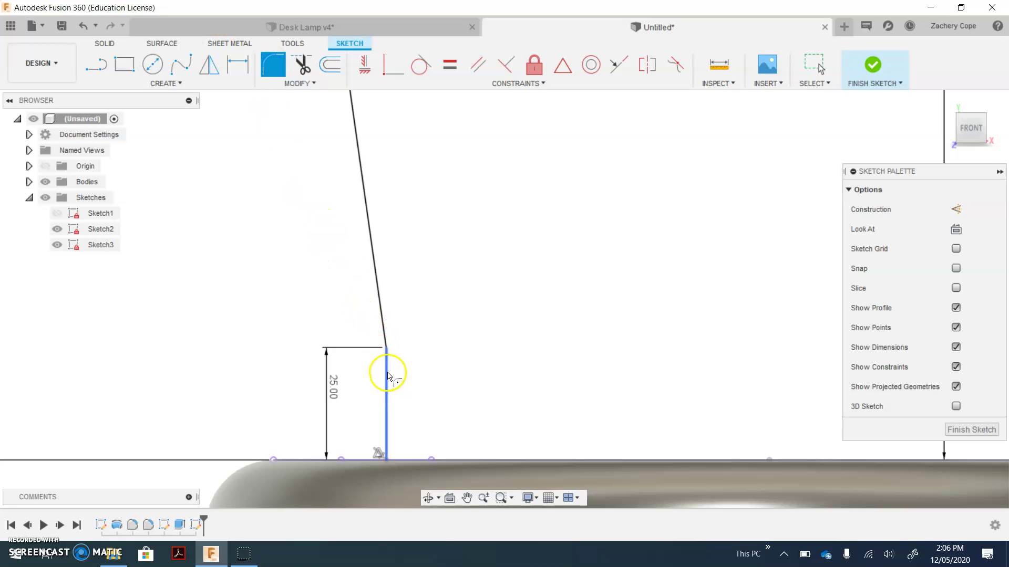
click(379, 311)
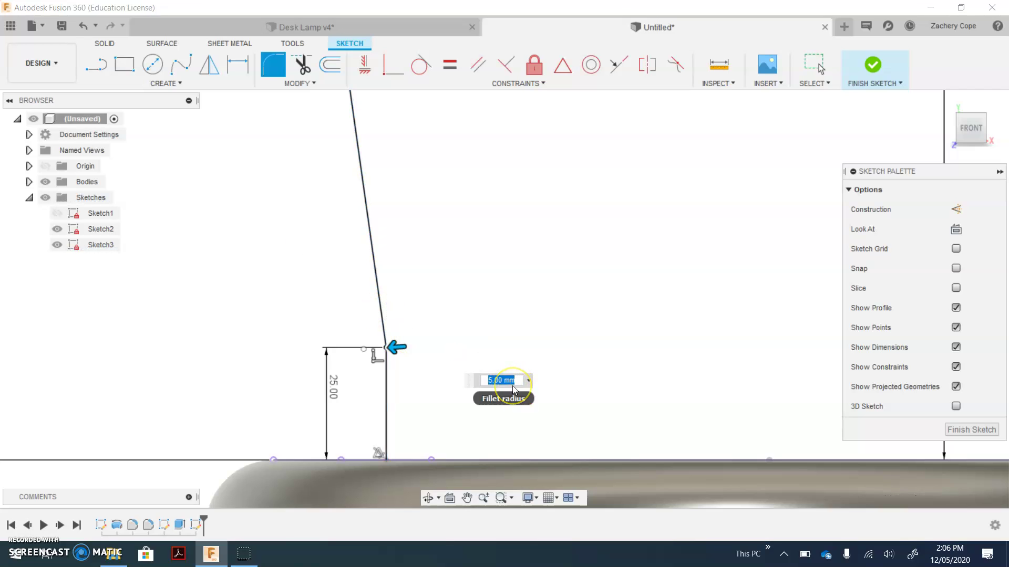
key(Return)
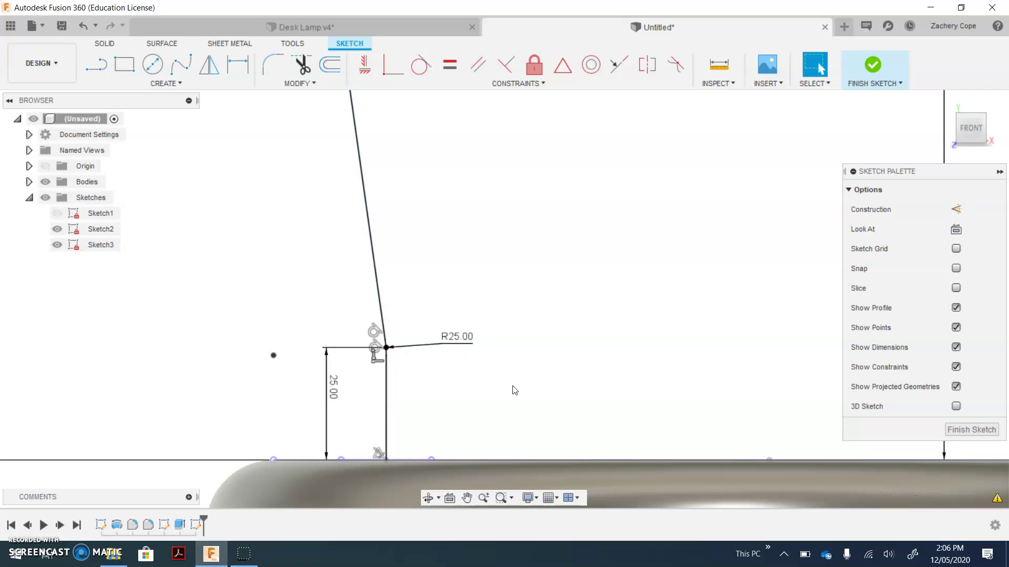
Check the small fillet at the arm's foot, finish the arm path sketch and return to the home view
scroll(387, 363, up, 6)
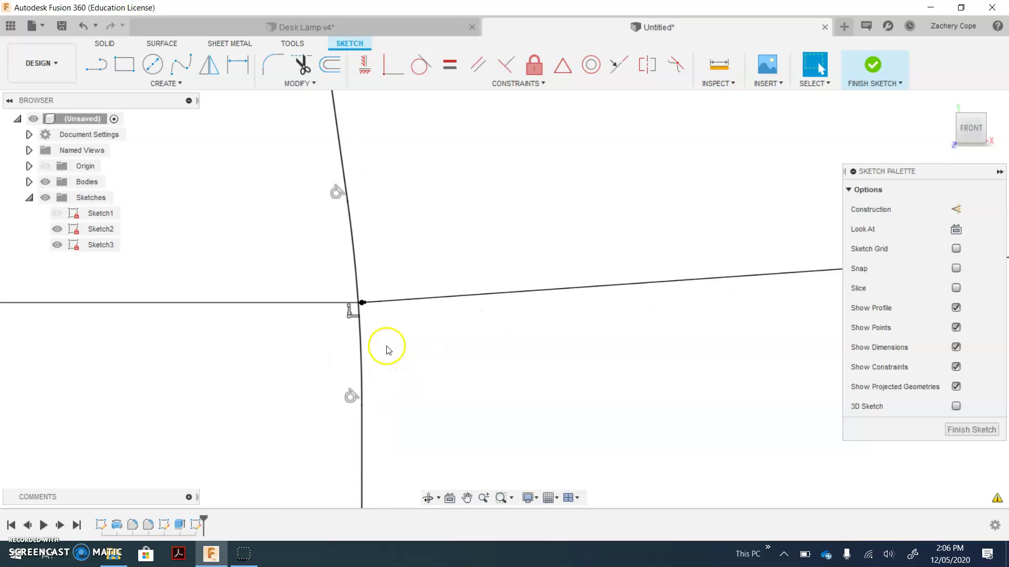
scroll(360, 327, down, 4)
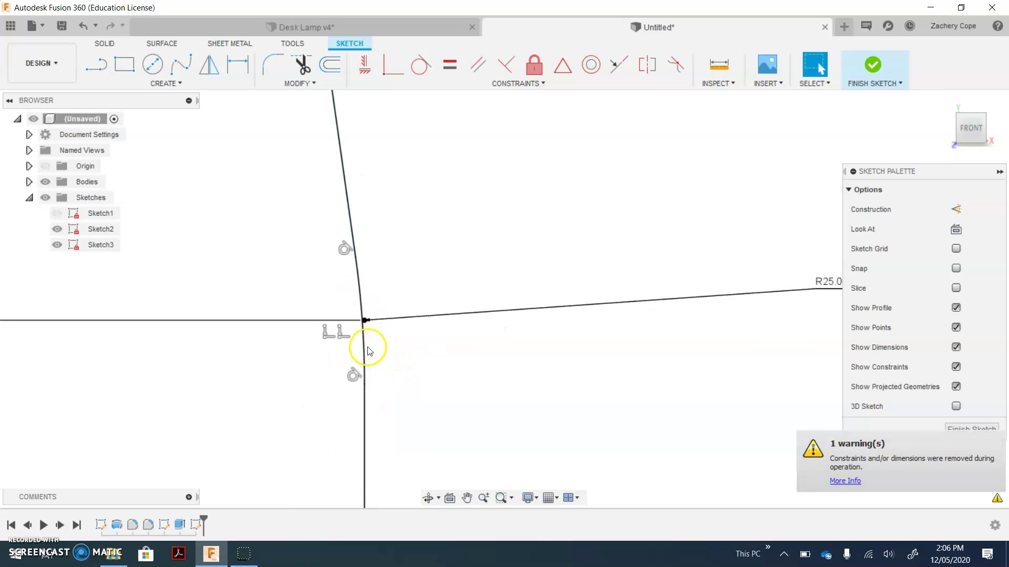
scroll(369, 351, down, 6)
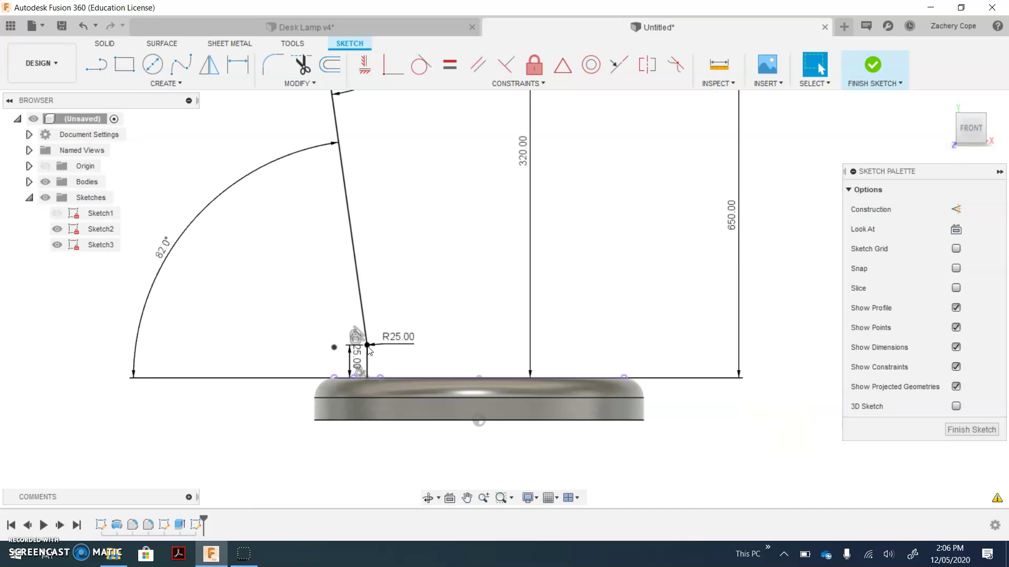
scroll(370, 351, down, 6)
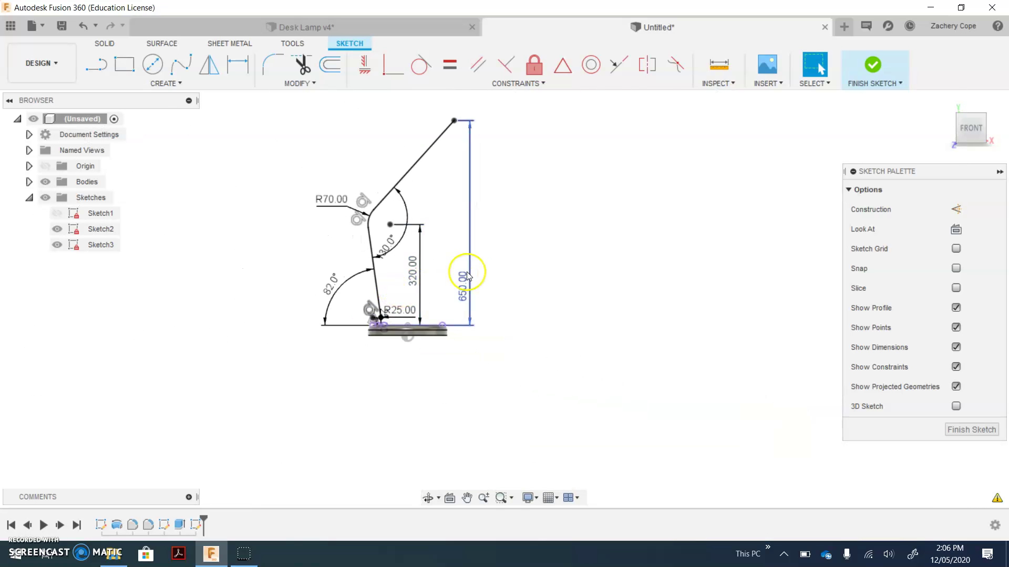
middle_drag(461, 274, 457, 304)
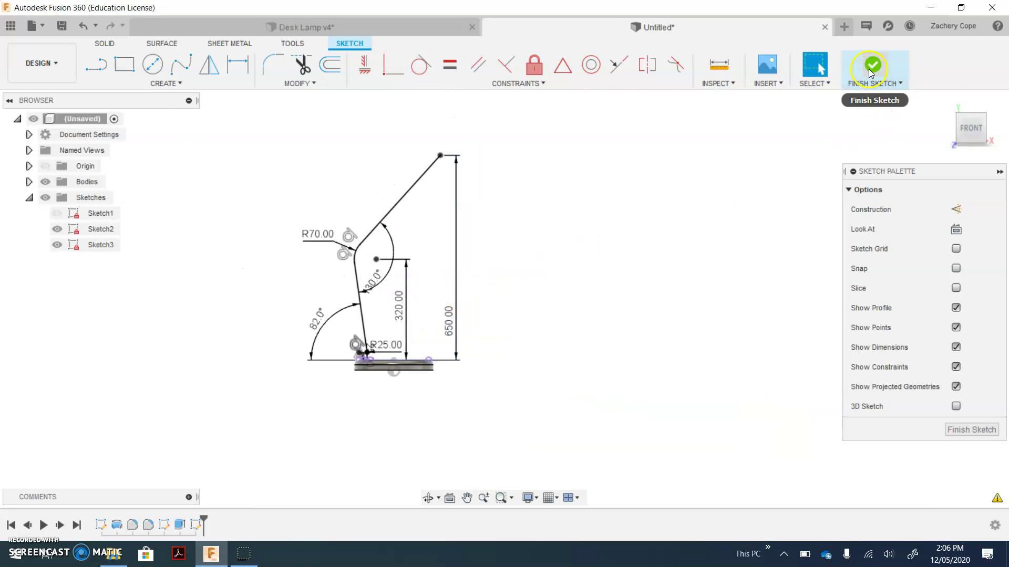
click(870, 67)
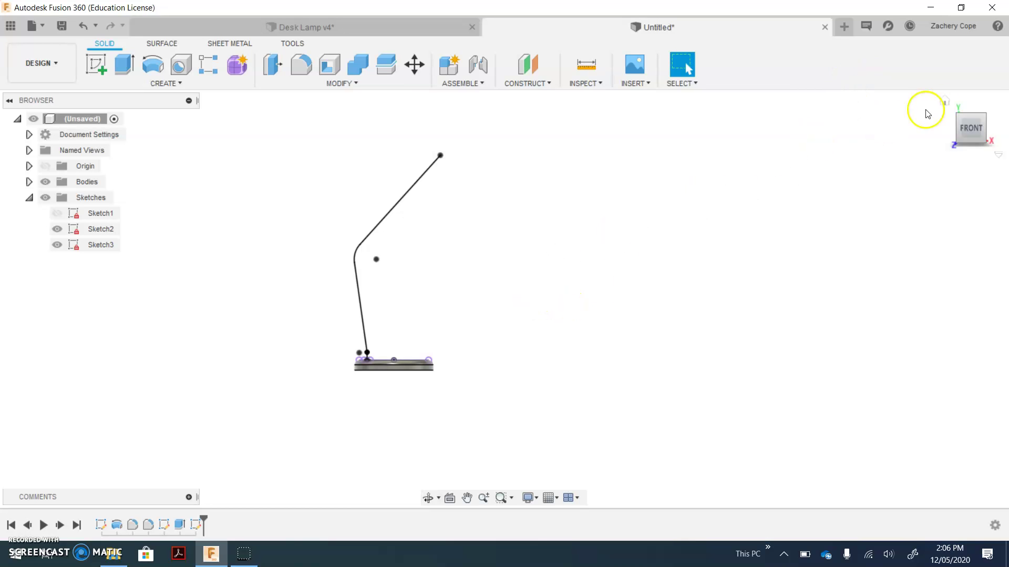
click(949, 105)
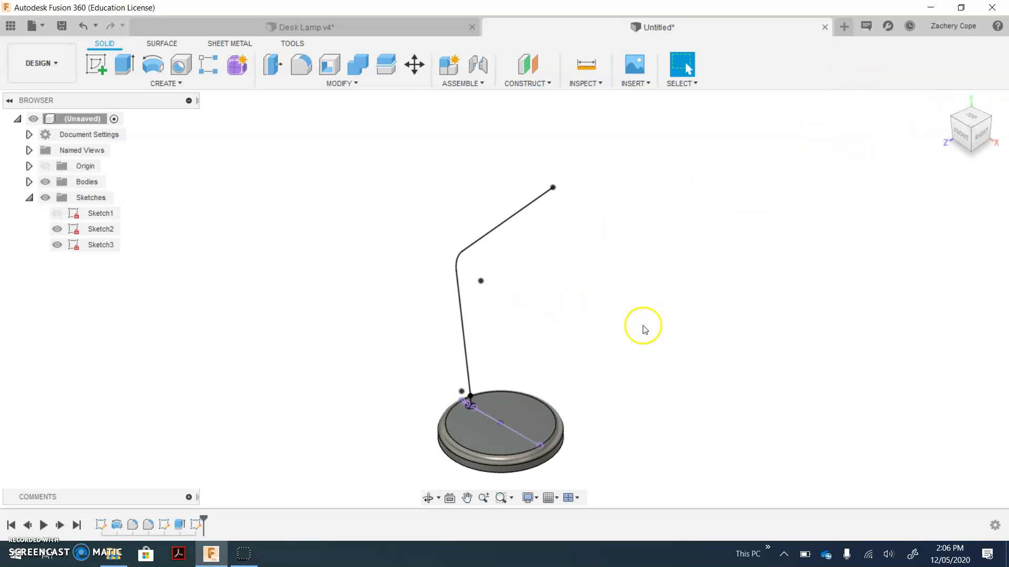
Start a single-path Sweep and pick the circular sketch profile at the hole in the lamp base
click(173, 85)
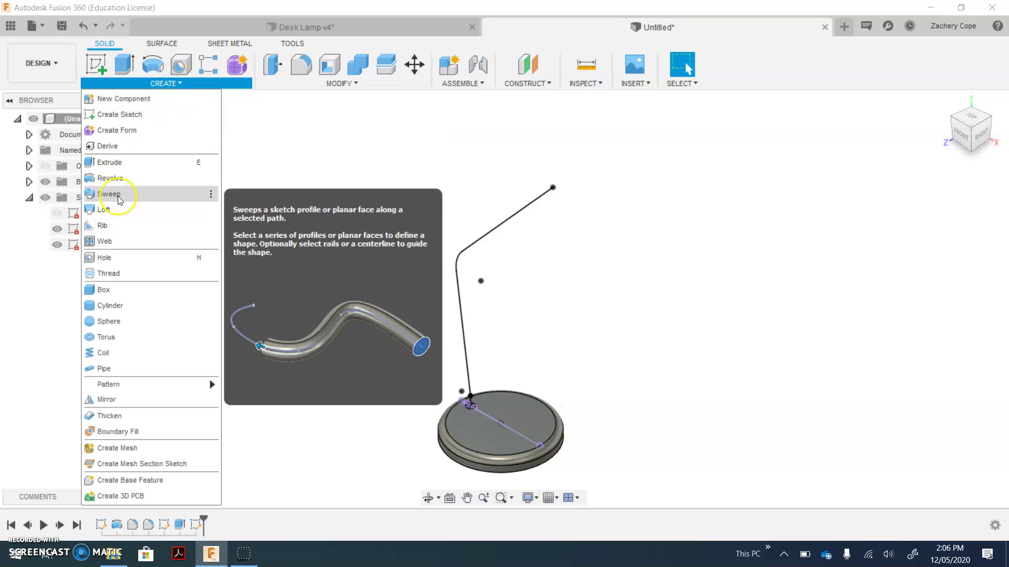
click(120, 195)
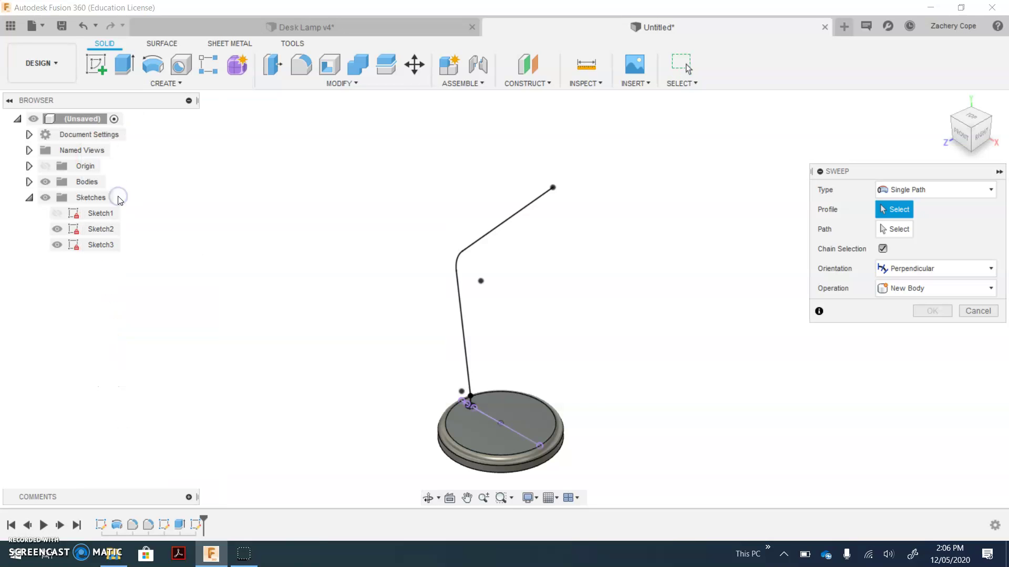
click(998, 172)
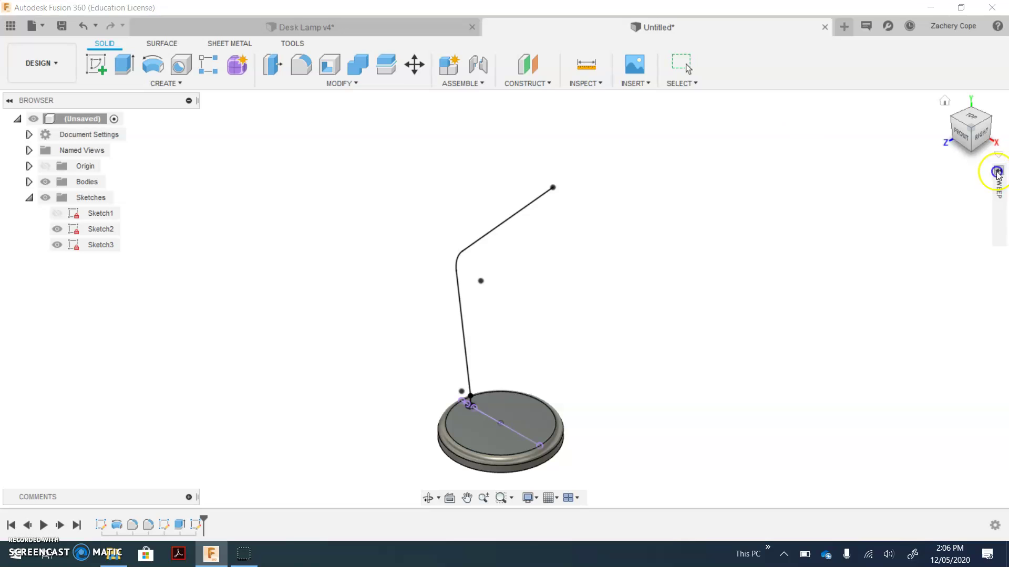
click(998, 171)
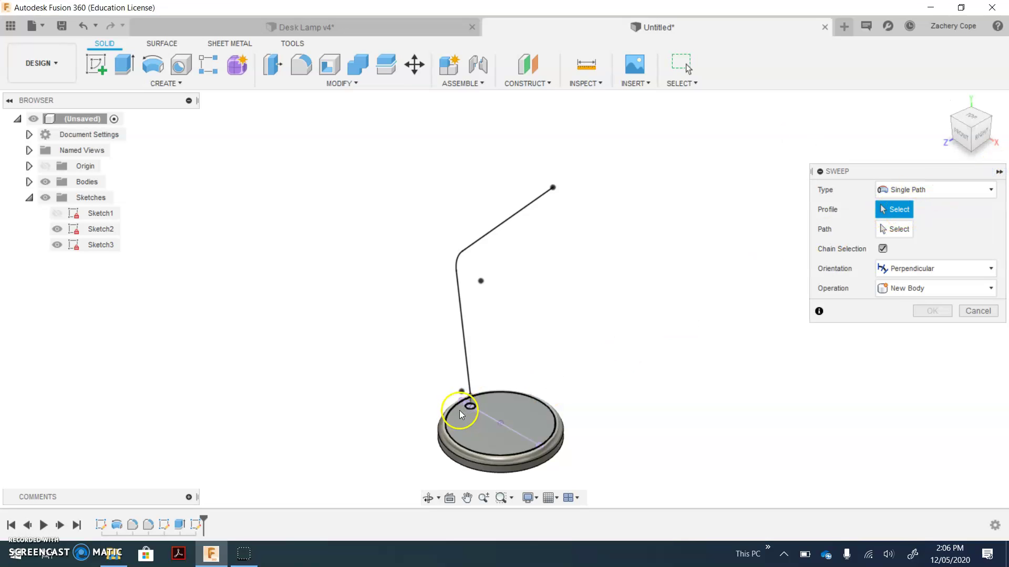
scroll(465, 408, up, 5)
scroll(478, 406, up, 3)
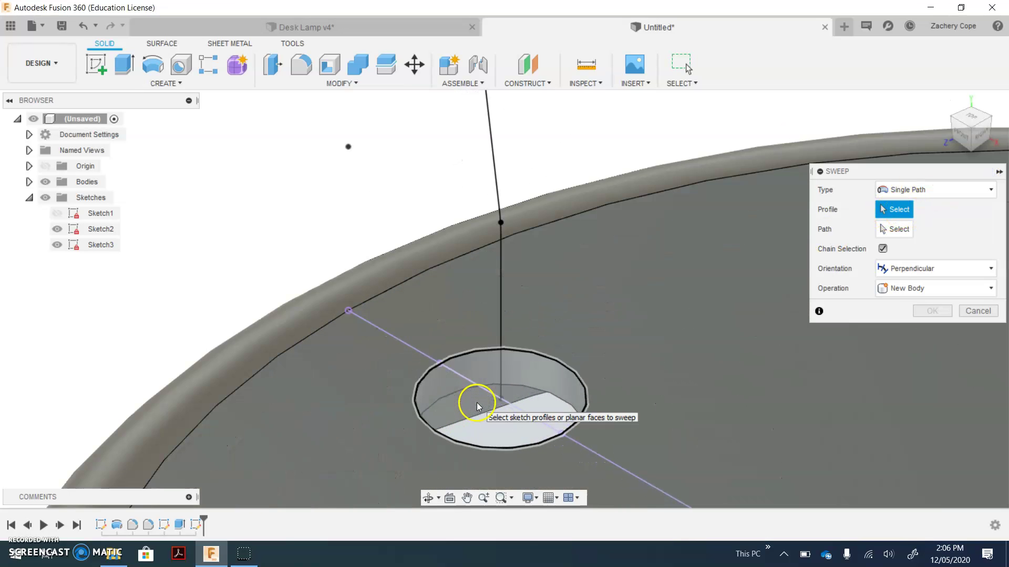
scroll(453, 402, up, 2)
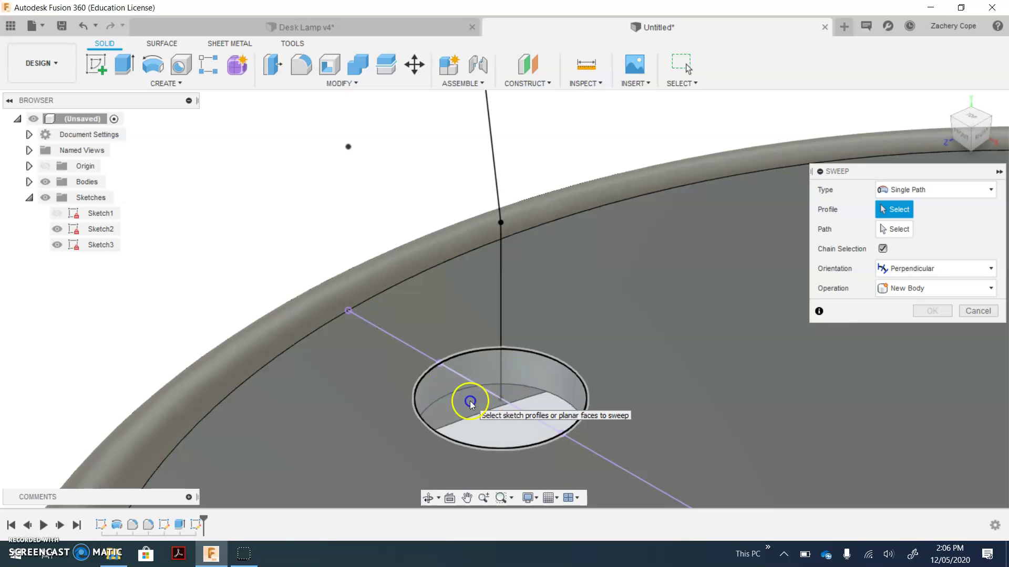
click(469, 403)
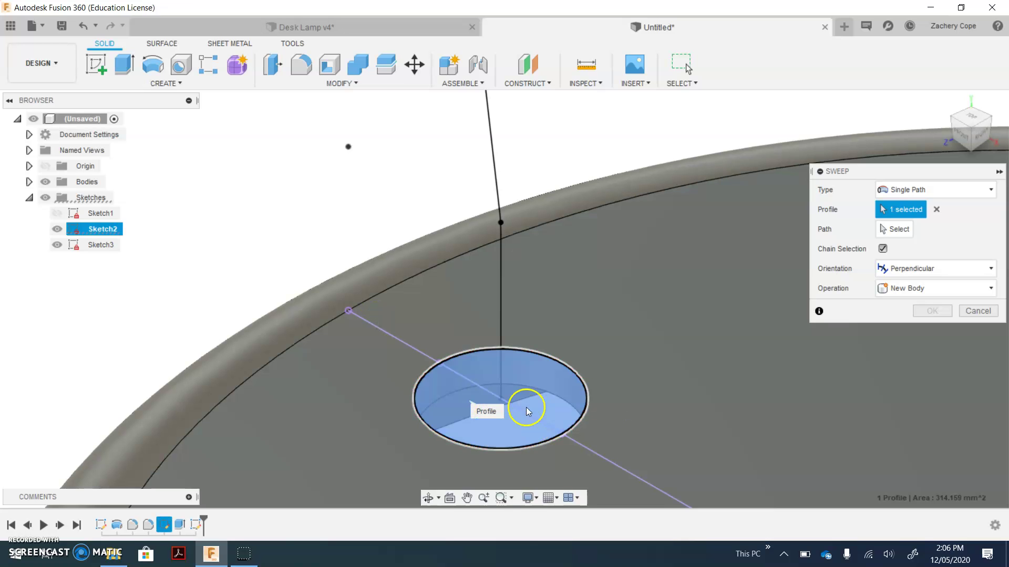
click(30, 198)
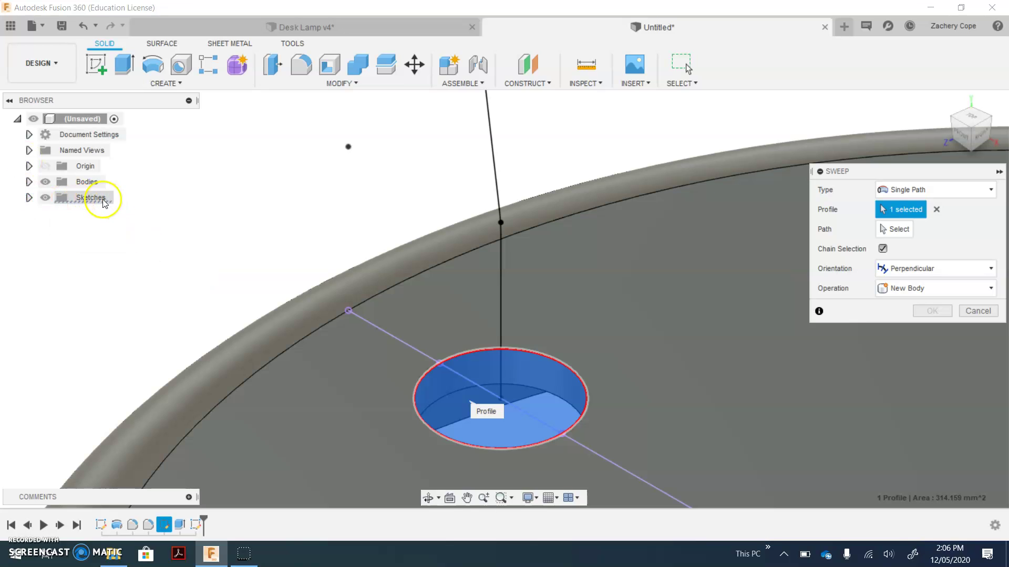
click(29, 198)
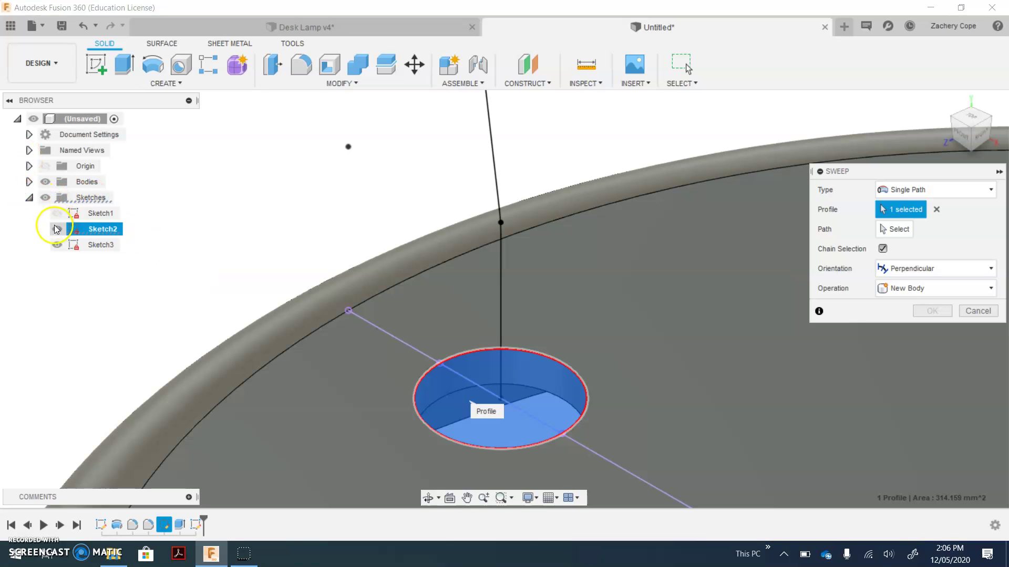
click(71, 232)
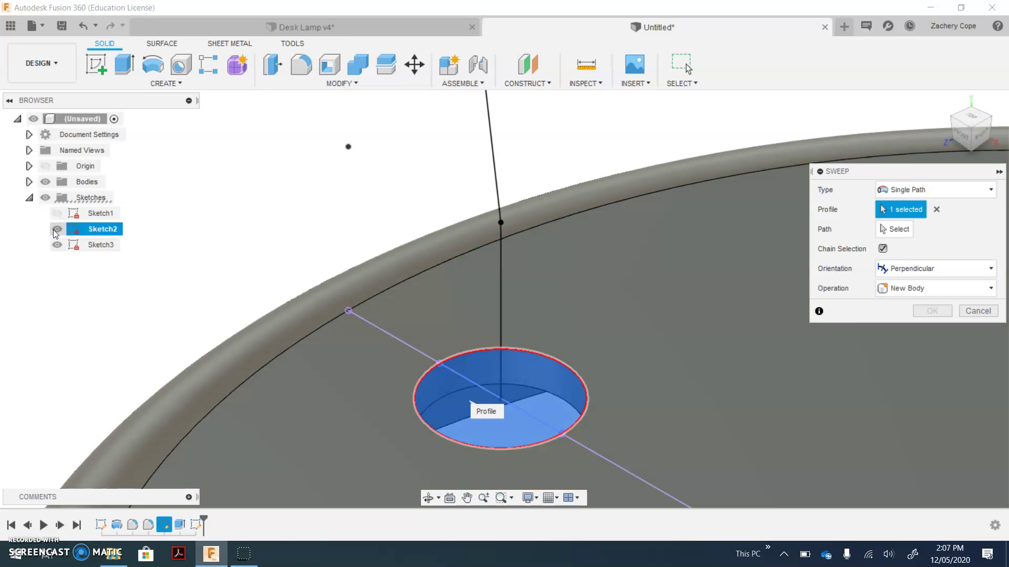
click(495, 398)
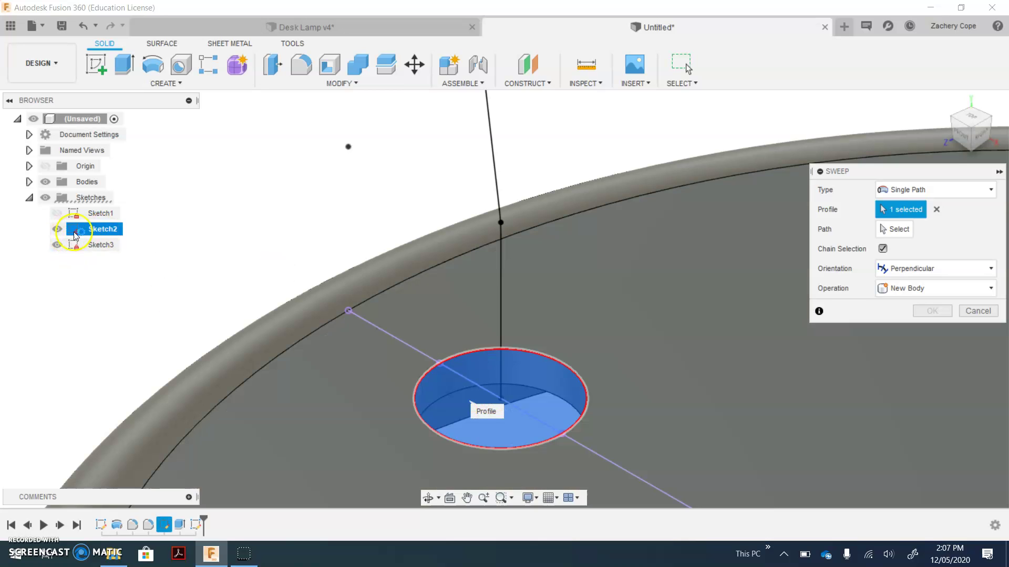
scroll(480, 412, up, 2)
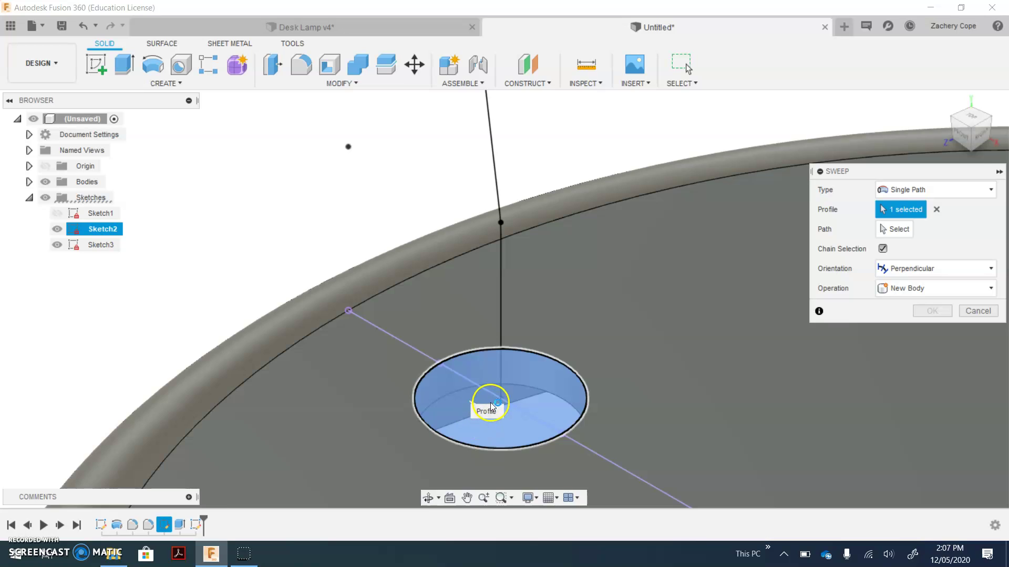
Set the chained arm sketch line as the sweep path and create the lamp arm as a new body
scroll(491, 407, down, 3)
scroll(491, 407, down, 5)
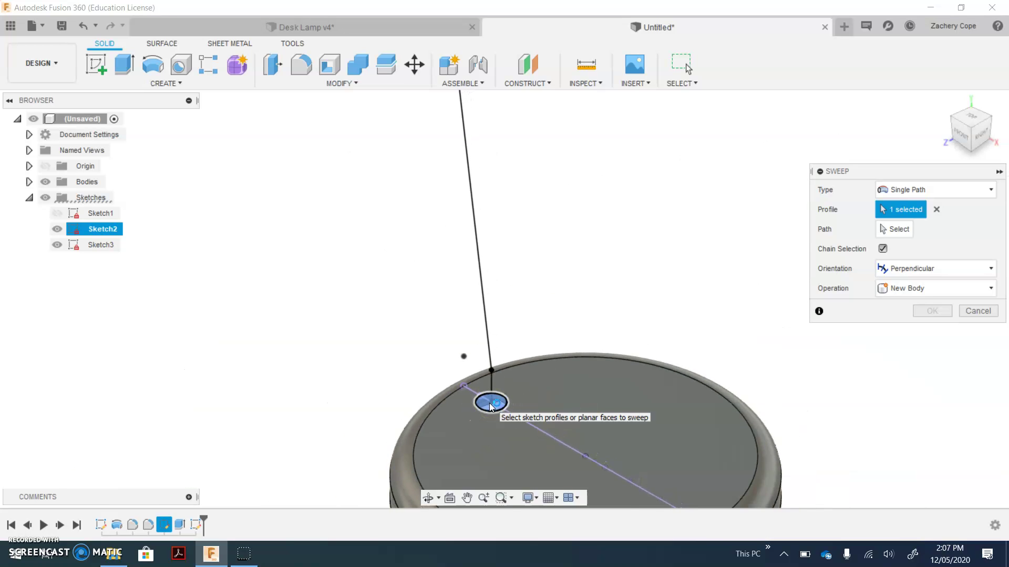
click(889, 239)
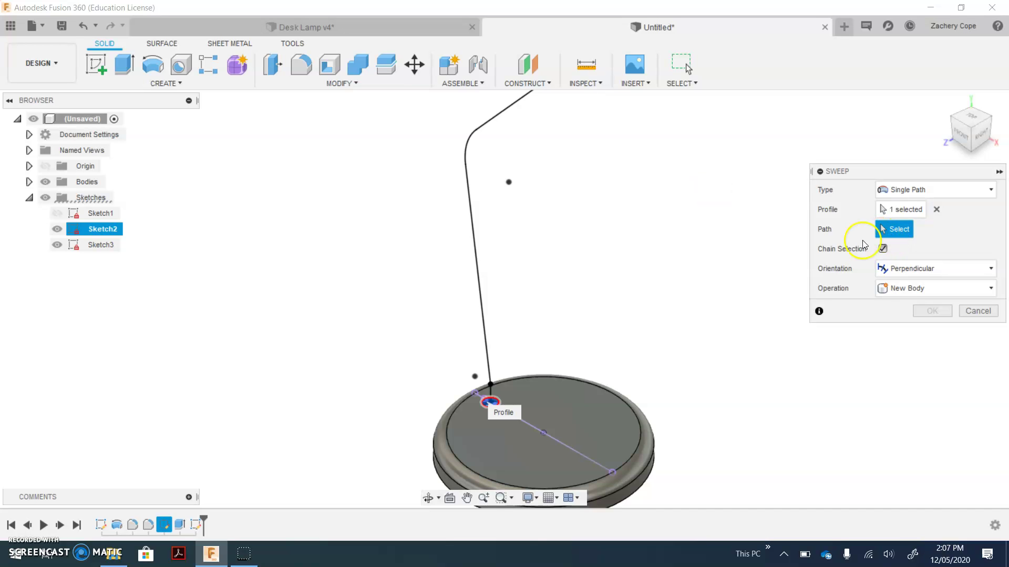
click(482, 304)
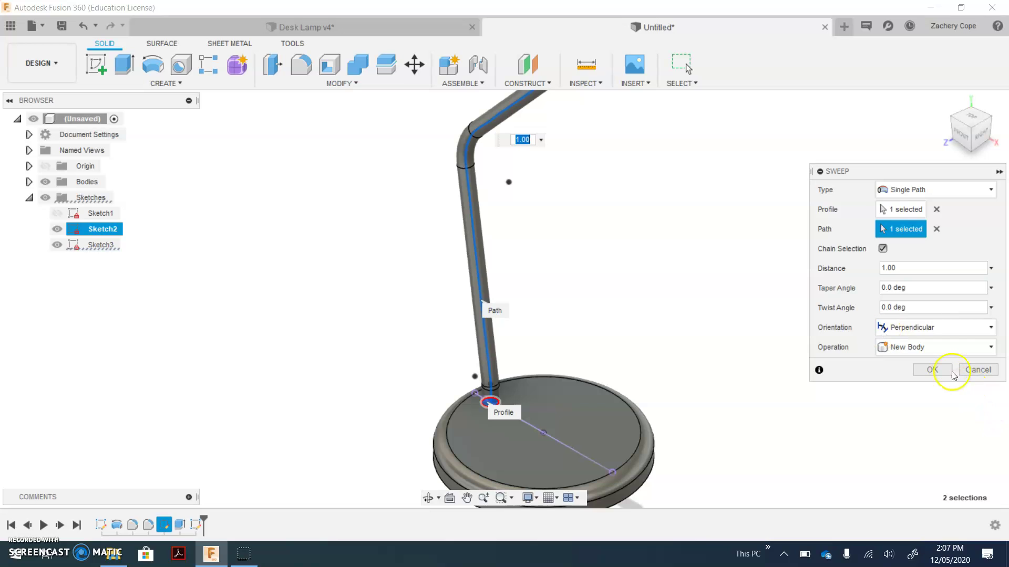
click(951, 371)
View the whole lamp from nearer the front and save the design as "Desk Lamp Arm Created" in the Desk Lamp location
scroll(620, 368, down, 4)
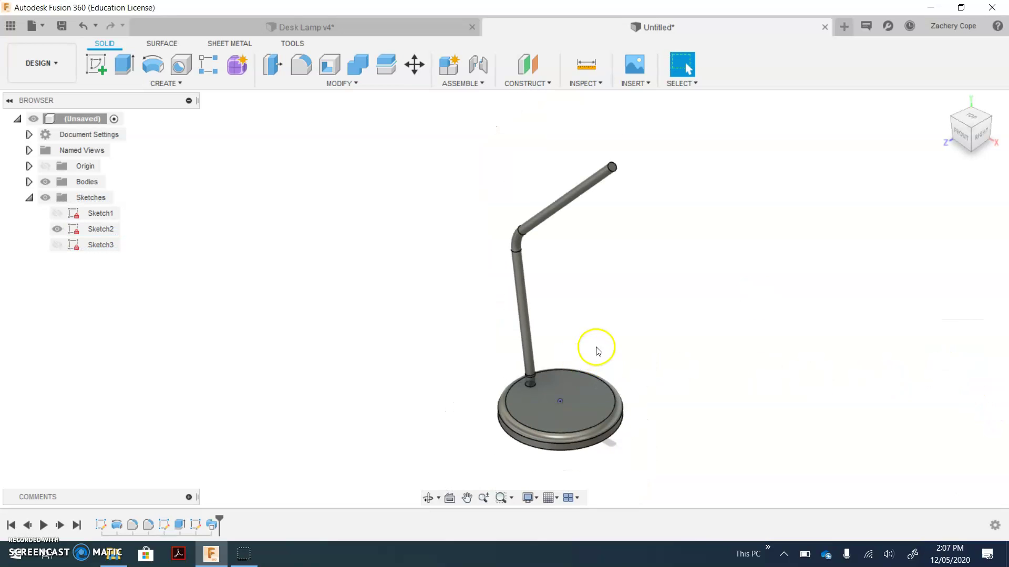
middle_drag(597, 351, 527, 345)
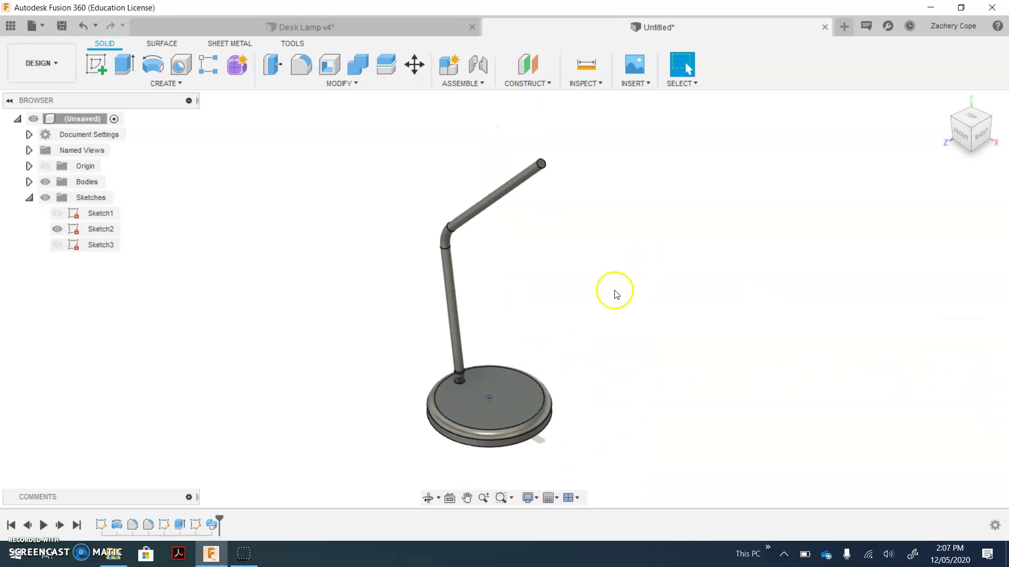
shift+middle_drag(616, 298, 652, 287)
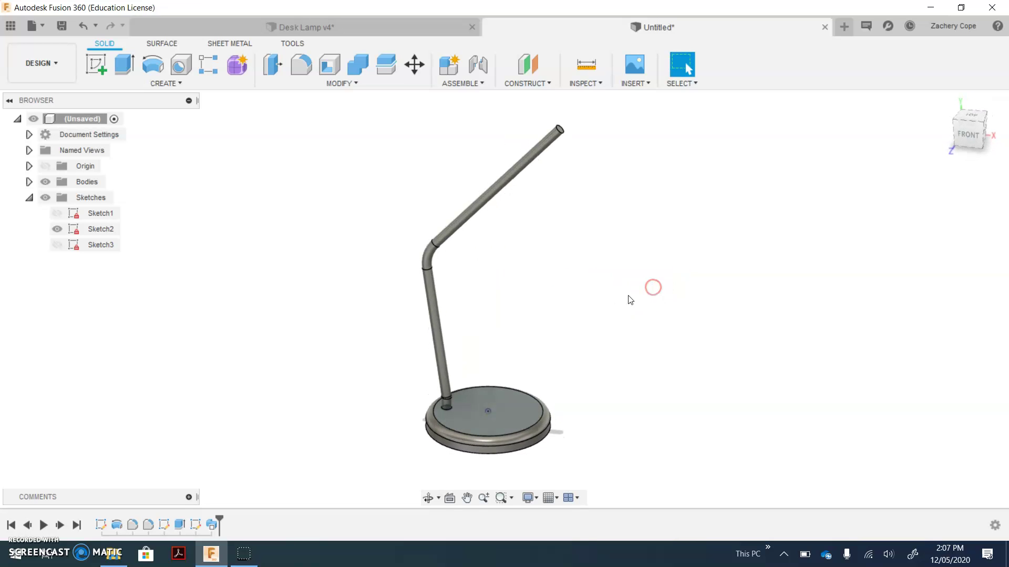
click(61, 25)
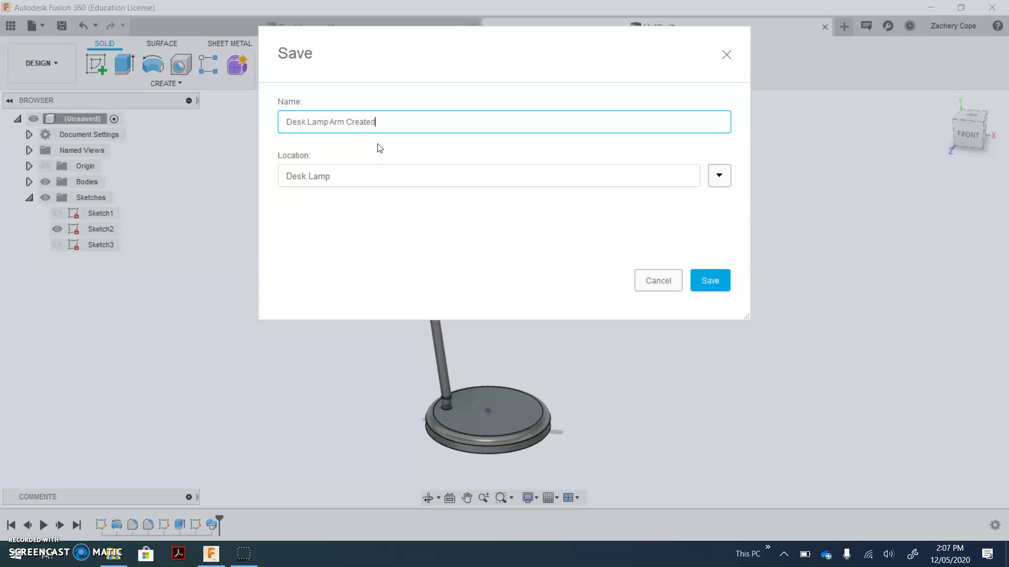
click(707, 281)
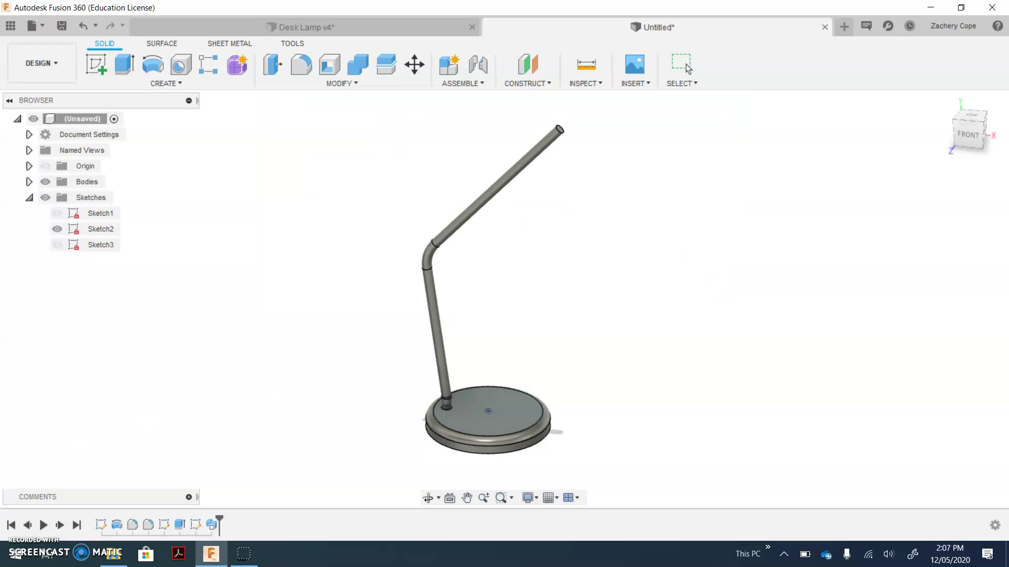